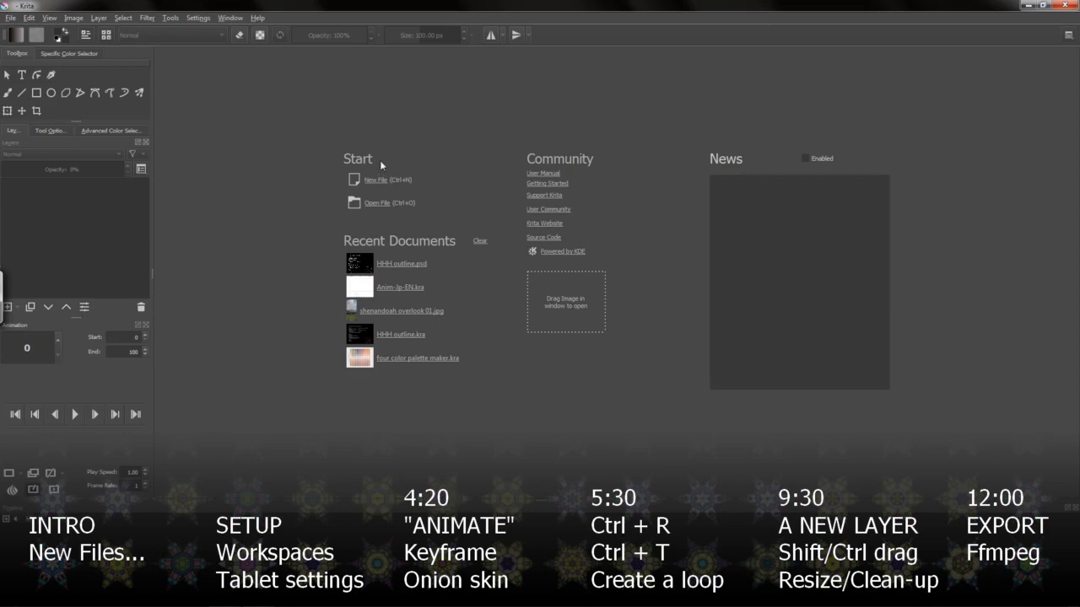
Create a custom document of 800 by 600 pixels at 100 ppi
click(372, 181)
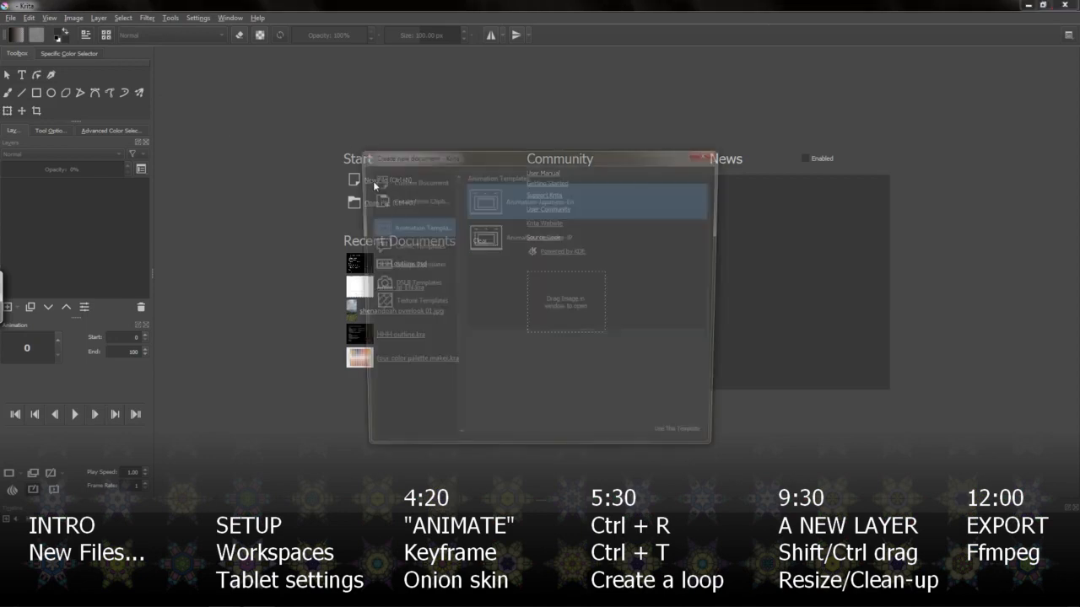
click(402, 179)
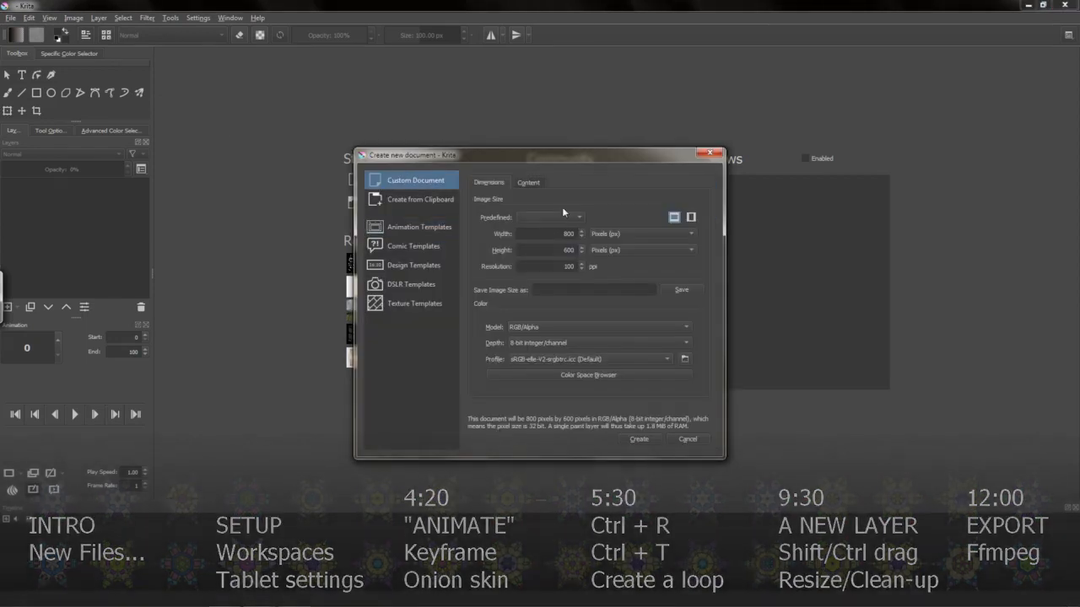
drag(549, 237, 583, 243)
click(566, 250)
key(Tab)
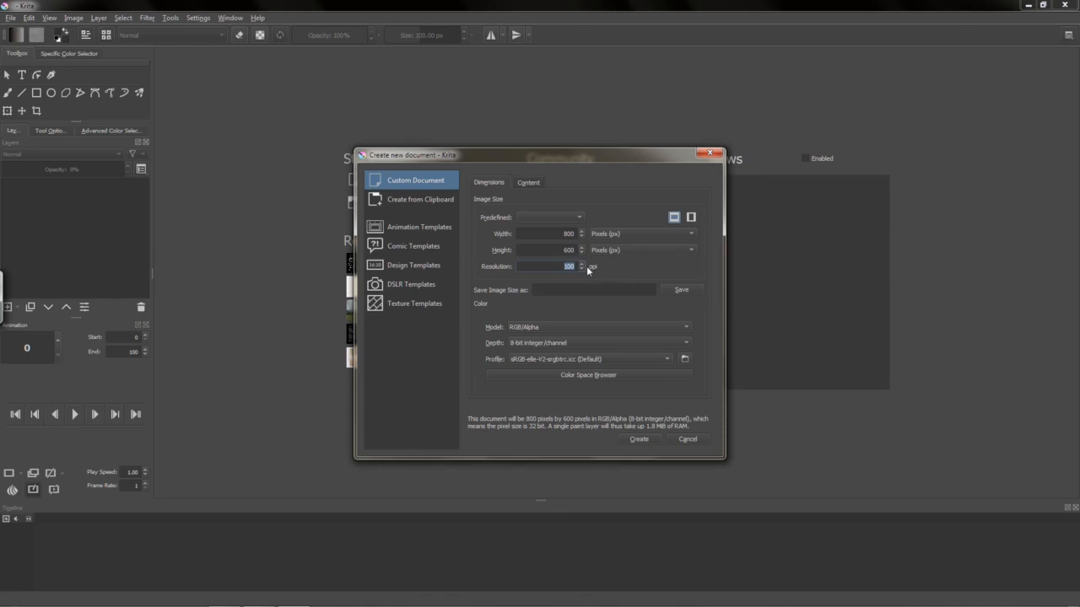
click(643, 439)
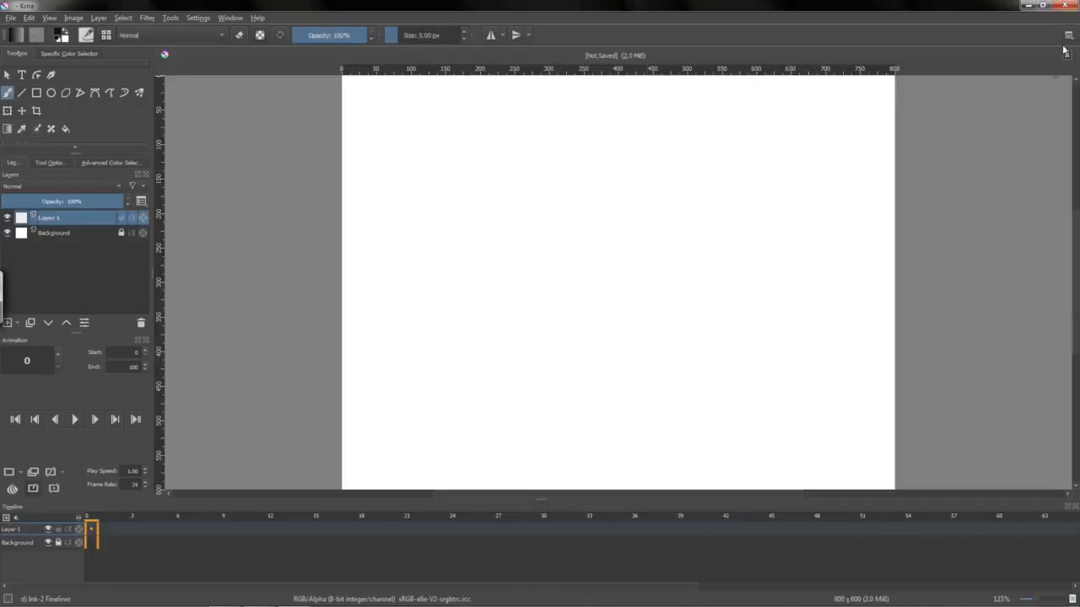
Switch the workspace to Default
click(1068, 36)
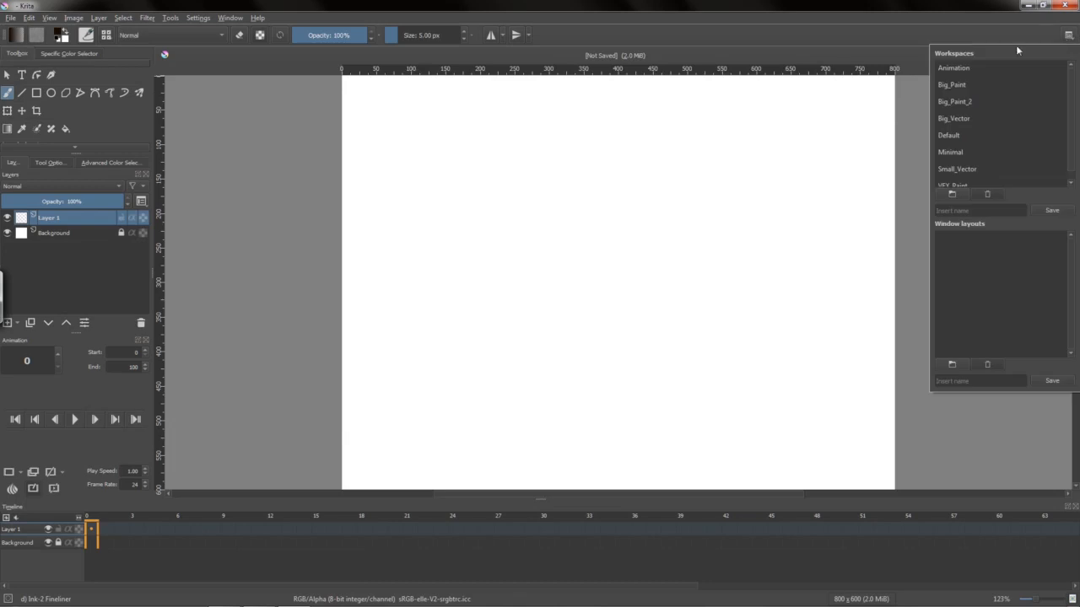
click(944, 139)
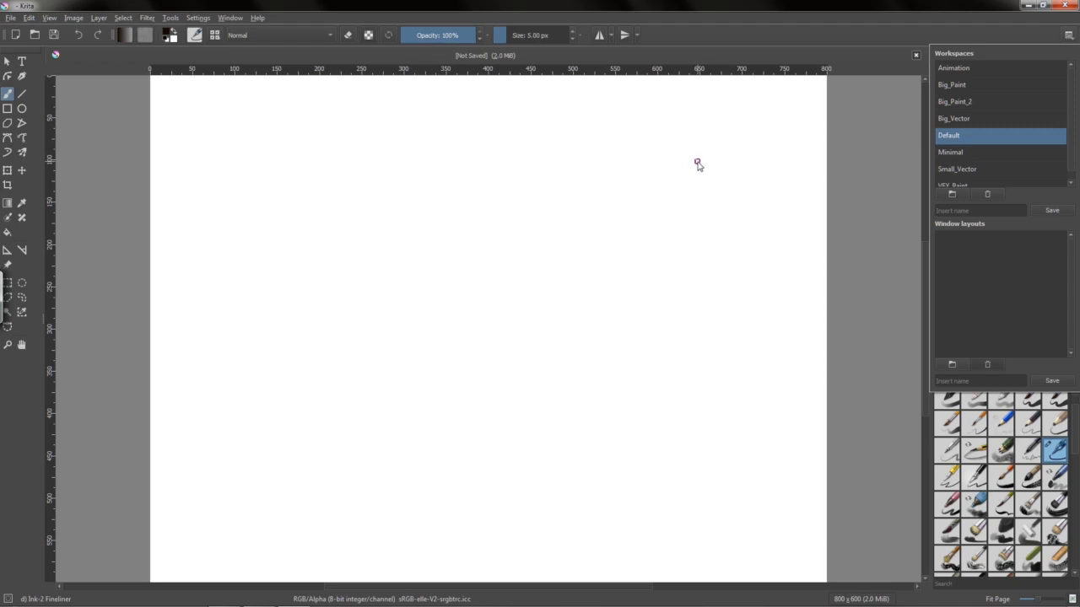
click(793, 28)
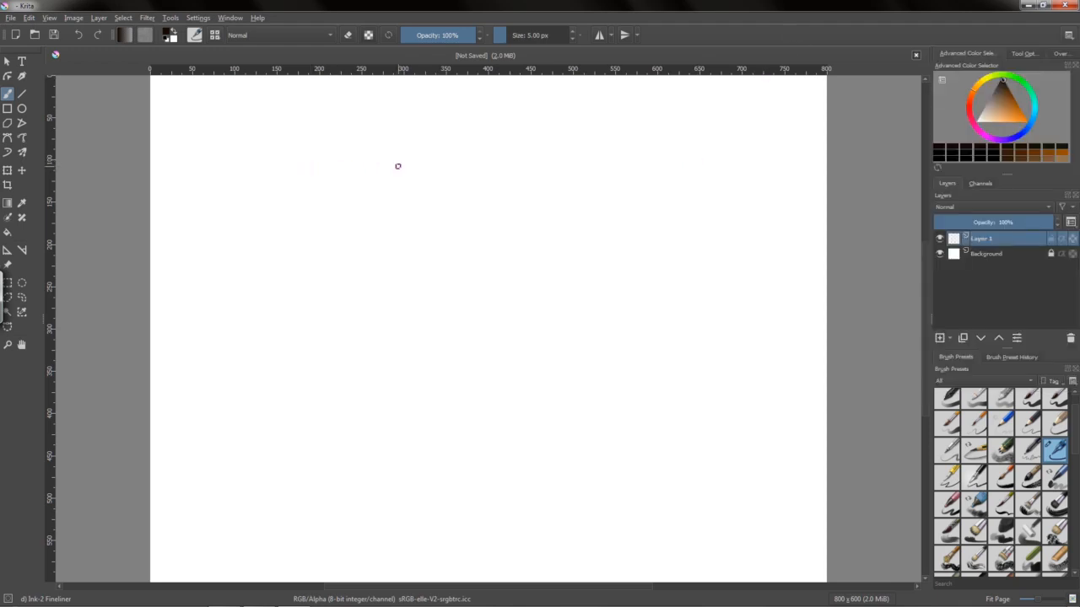
Switch the workspace to Animation
click(1067, 35)
click(945, 69)
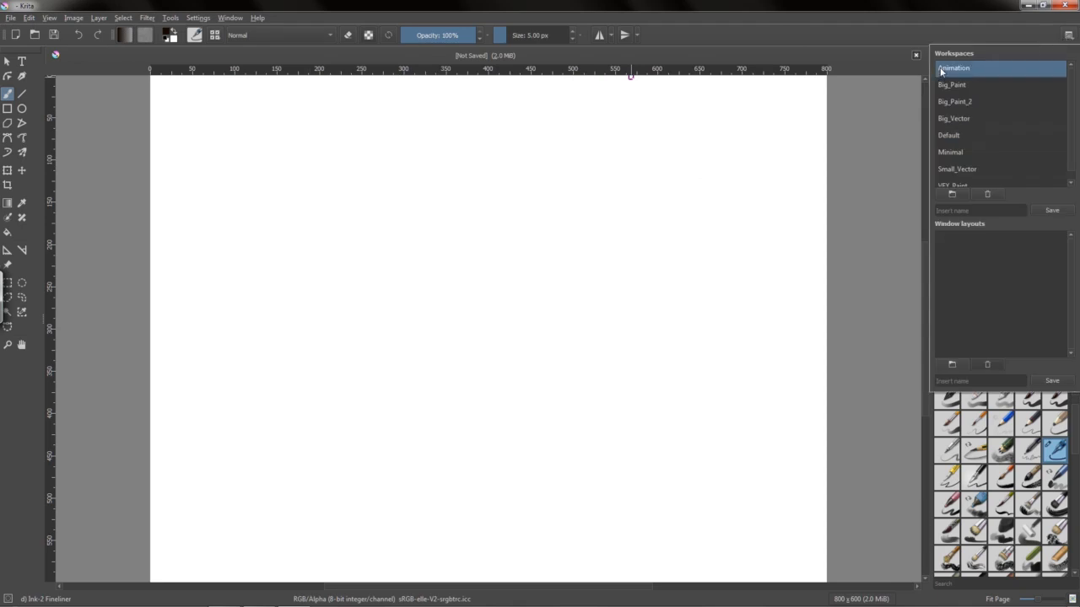
click(831, 18)
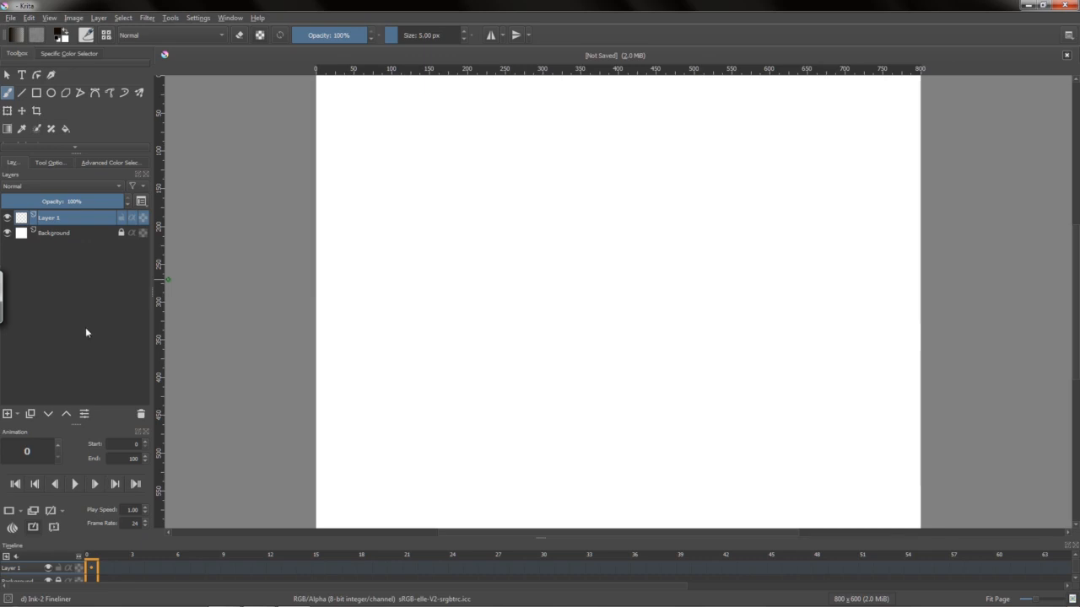
Create another document from the Animation-Japanese-En animation template
click(10, 18)
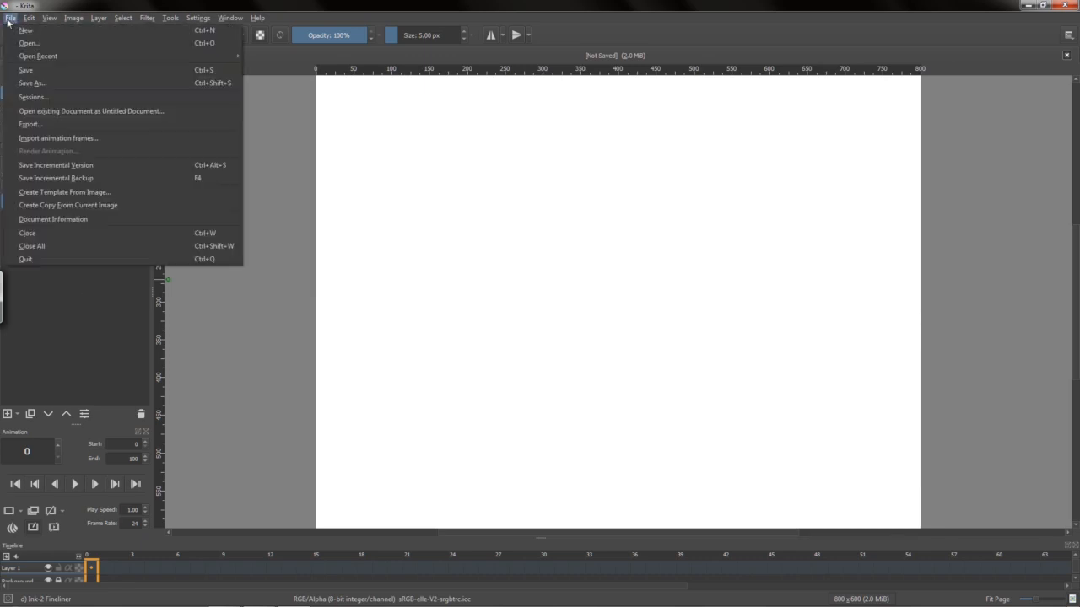
click(10, 18)
click(11, 19)
click(22, 31)
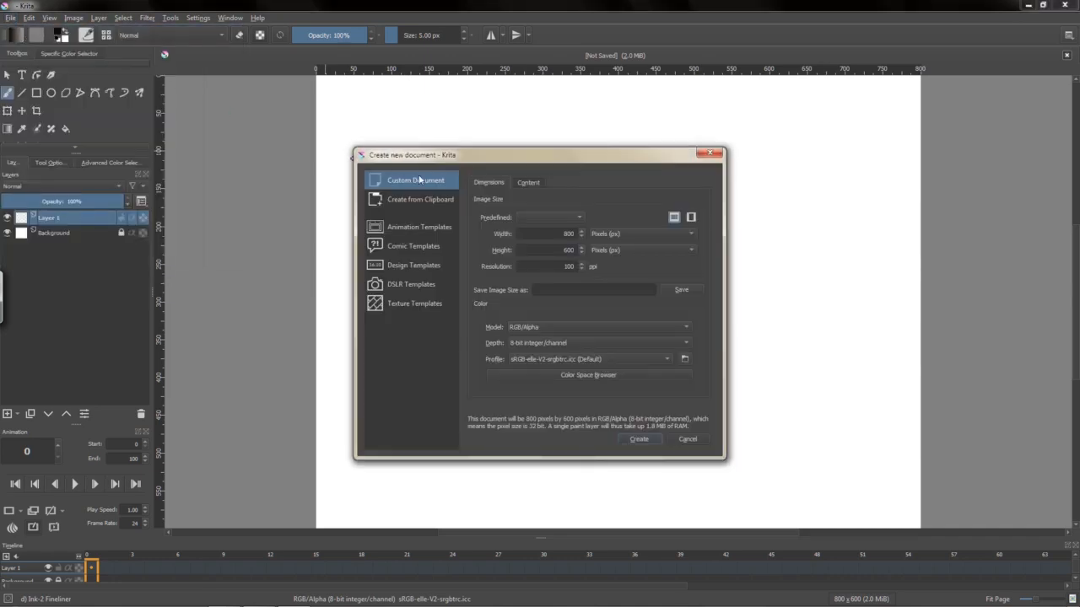
click(405, 228)
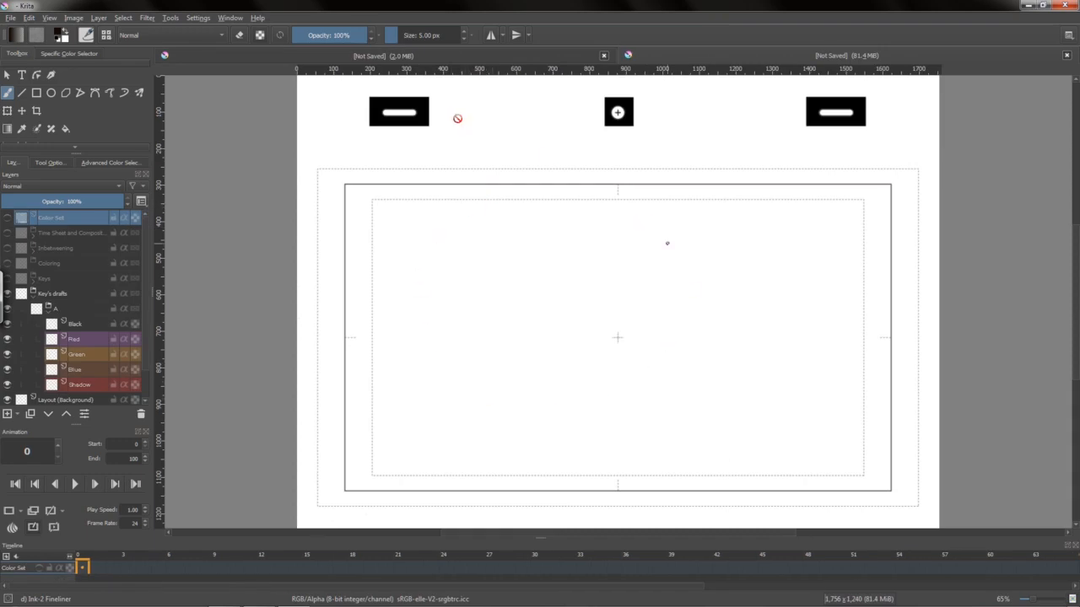
Check the template's pixel dimensions in the Scale Image To New Size settings, then close them without changes
click(74, 18)
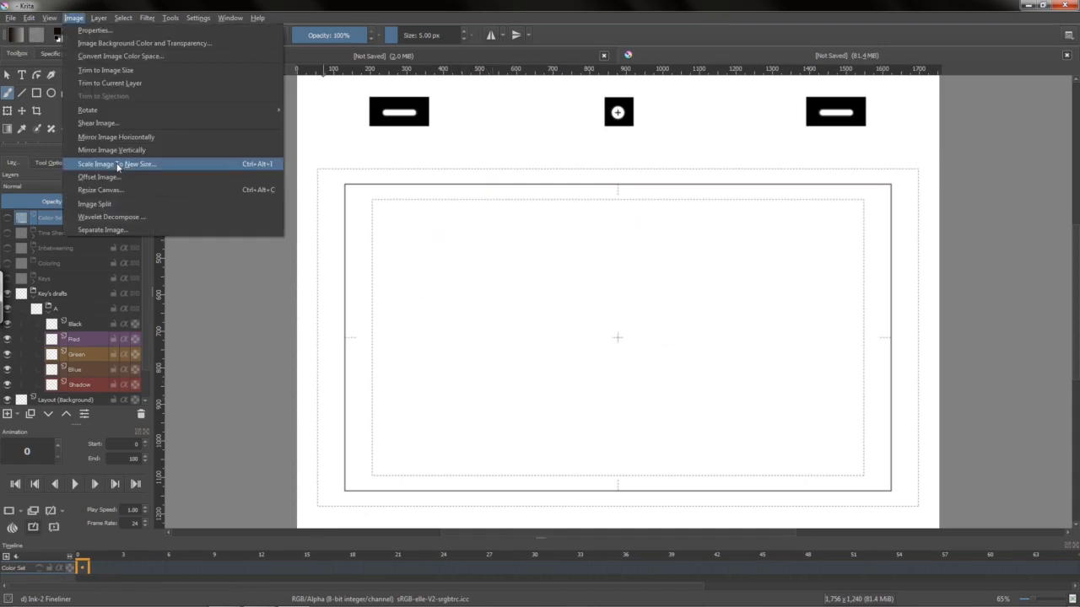
click(133, 165)
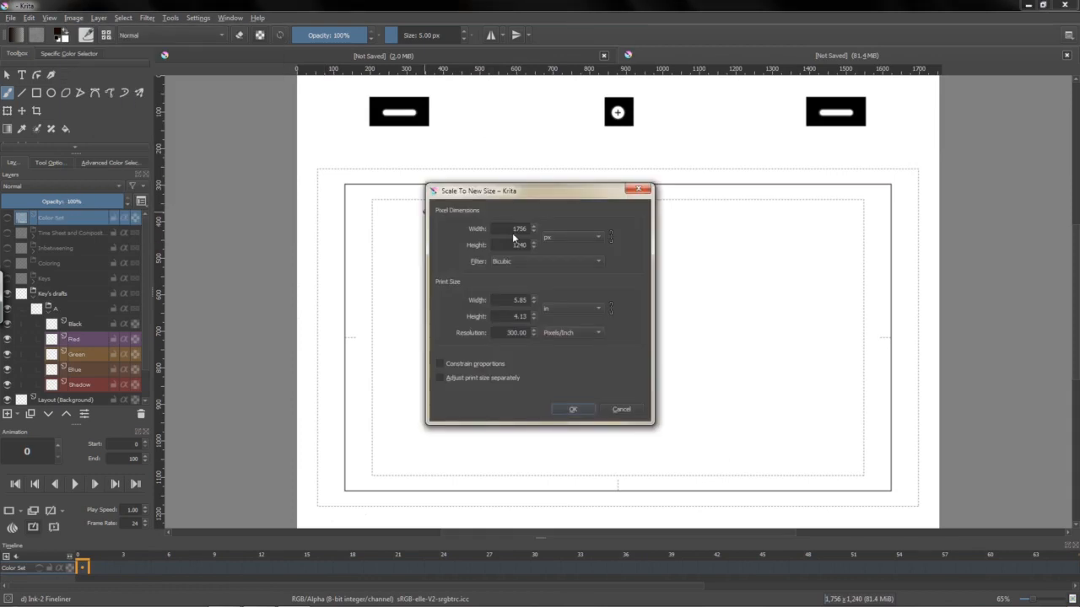
click(628, 409)
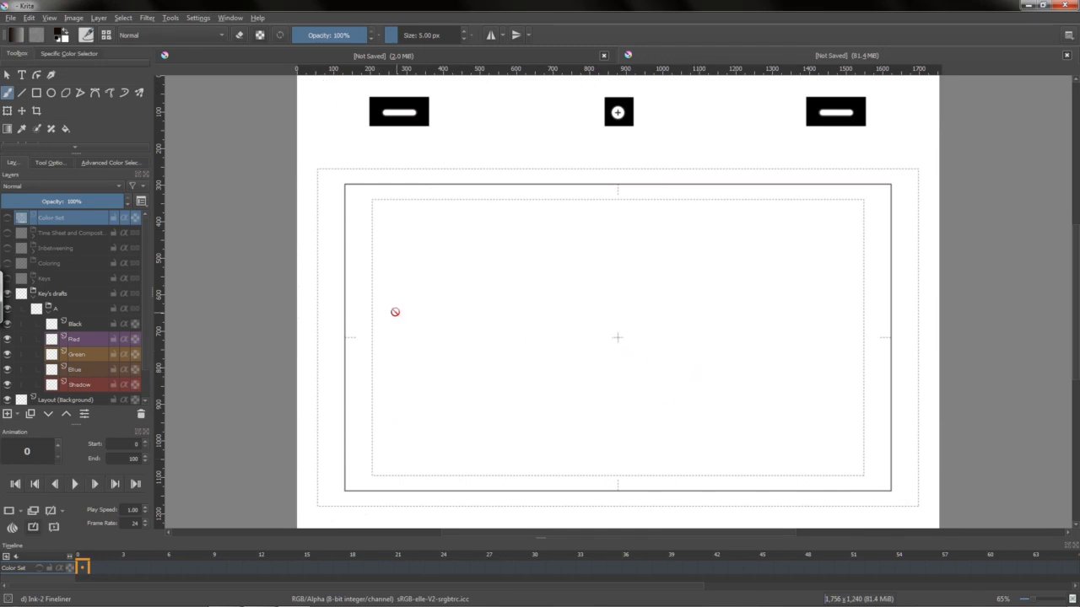
Make a rectangular selection along the solid outer frame of the template and trim the image to it
scroll(81, 120, down, 2)
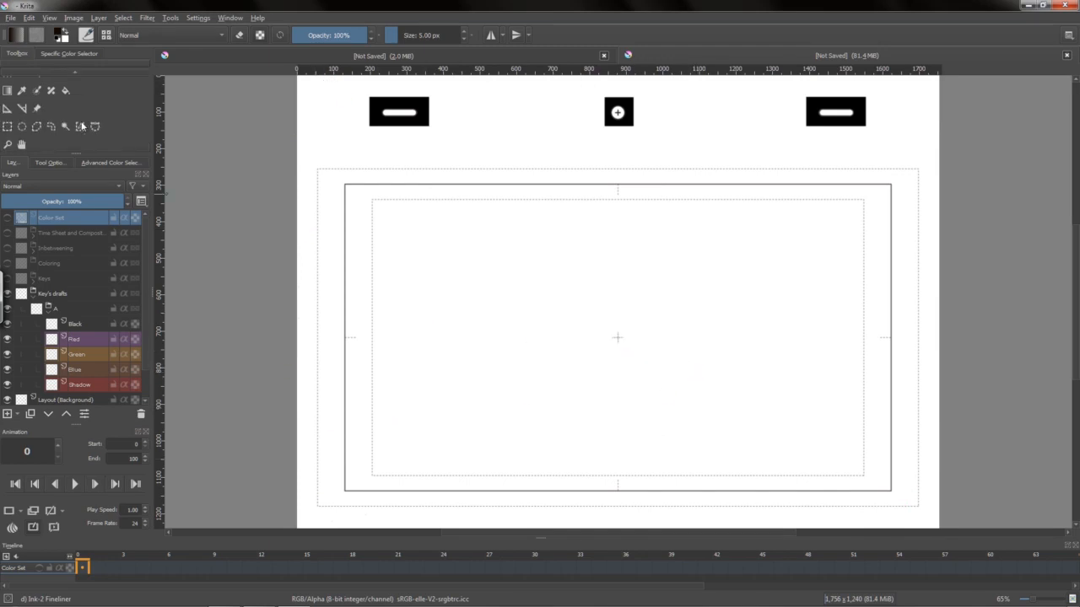
click(7, 127)
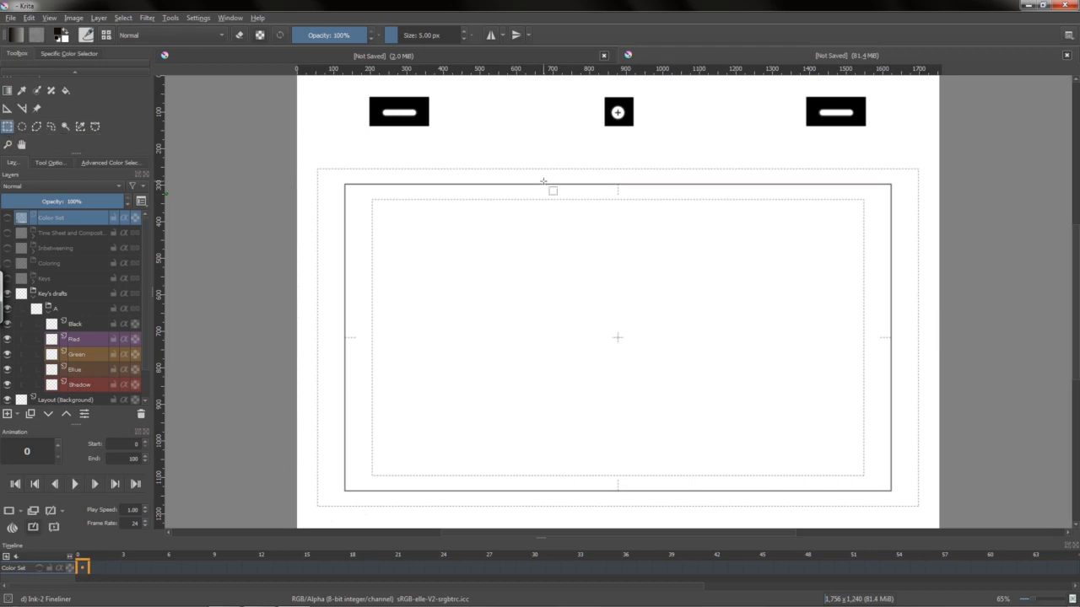
drag(344, 184, 891, 491)
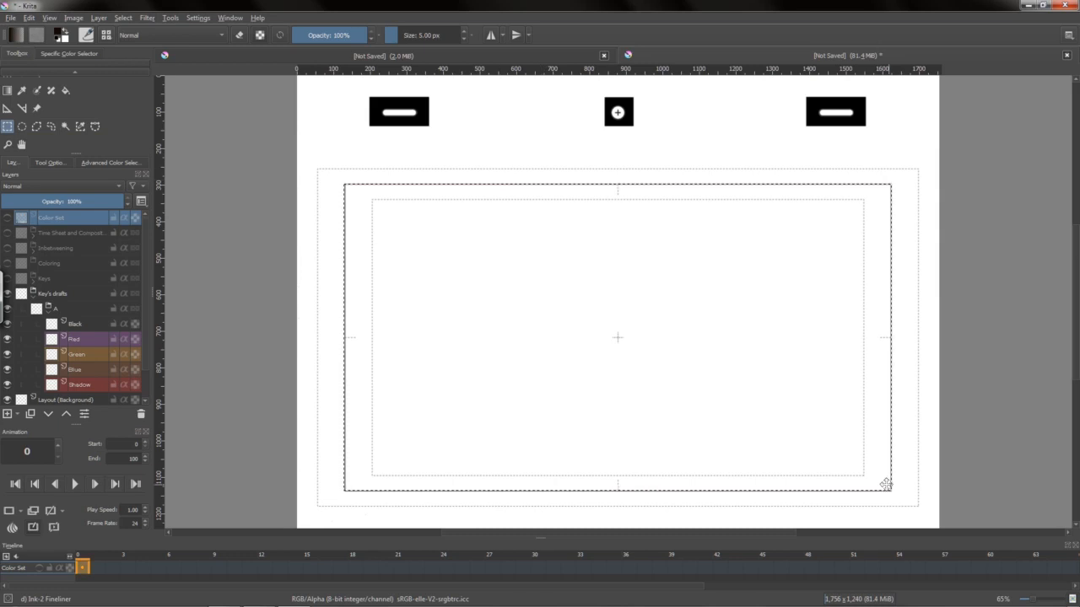
click(74, 17)
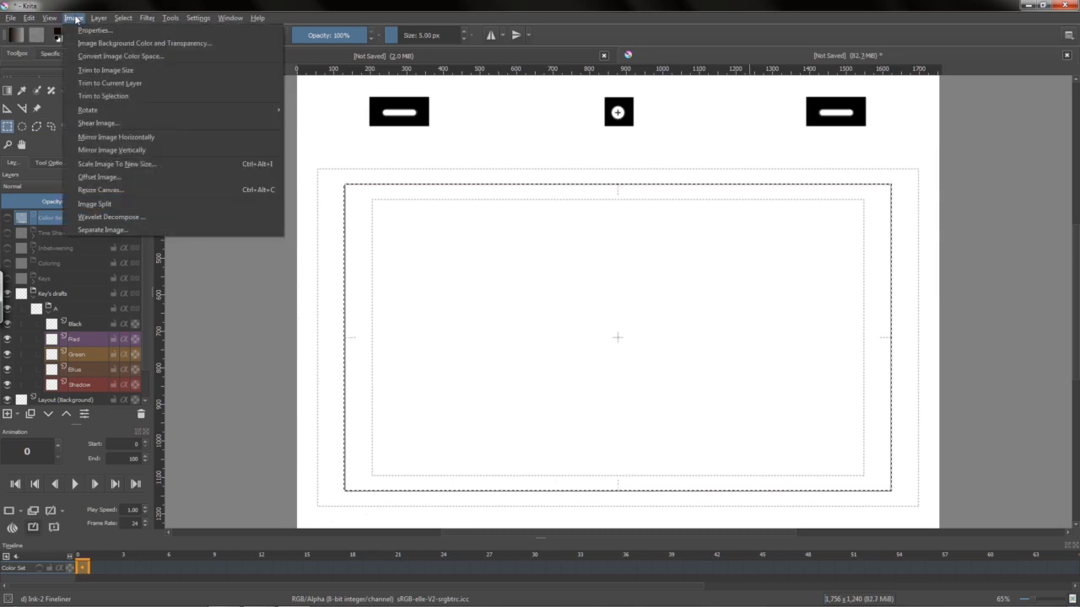
click(81, 97)
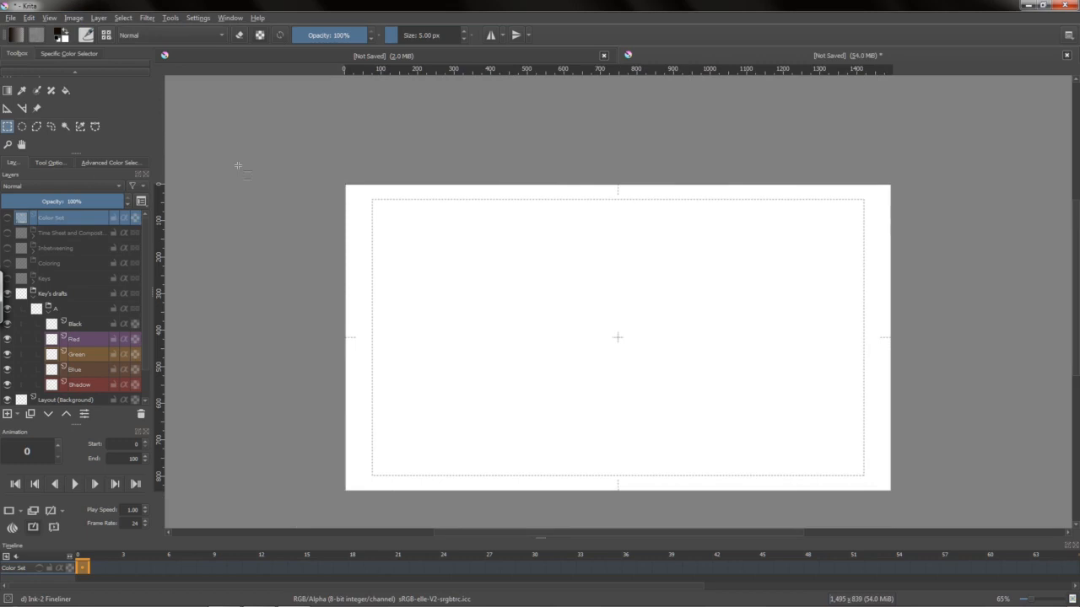
Check the trimmed image's width and height in the scale settings without rescaling it
click(75, 17)
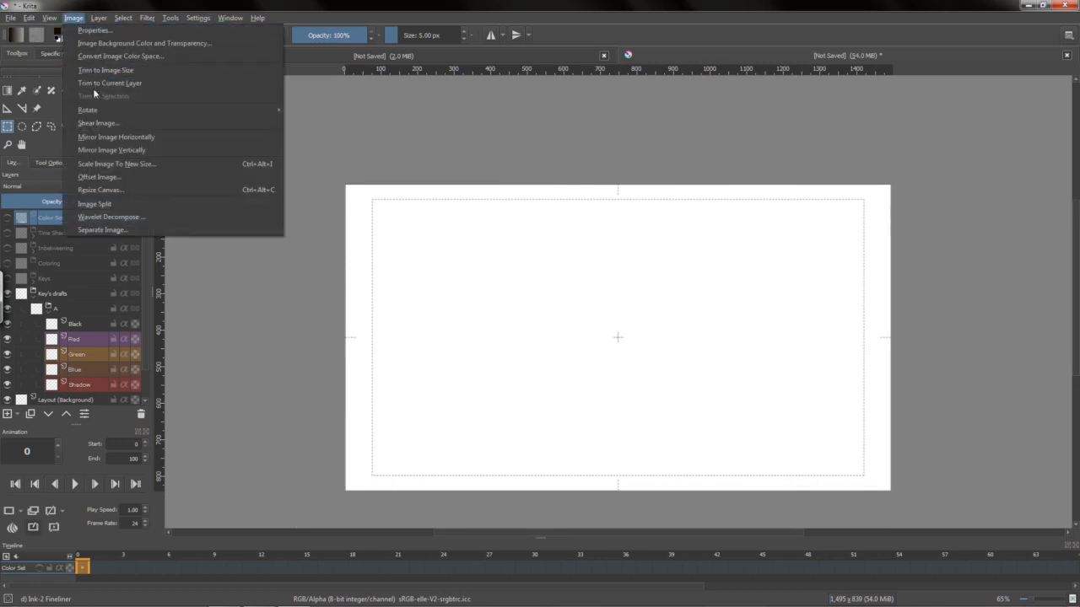
click(114, 163)
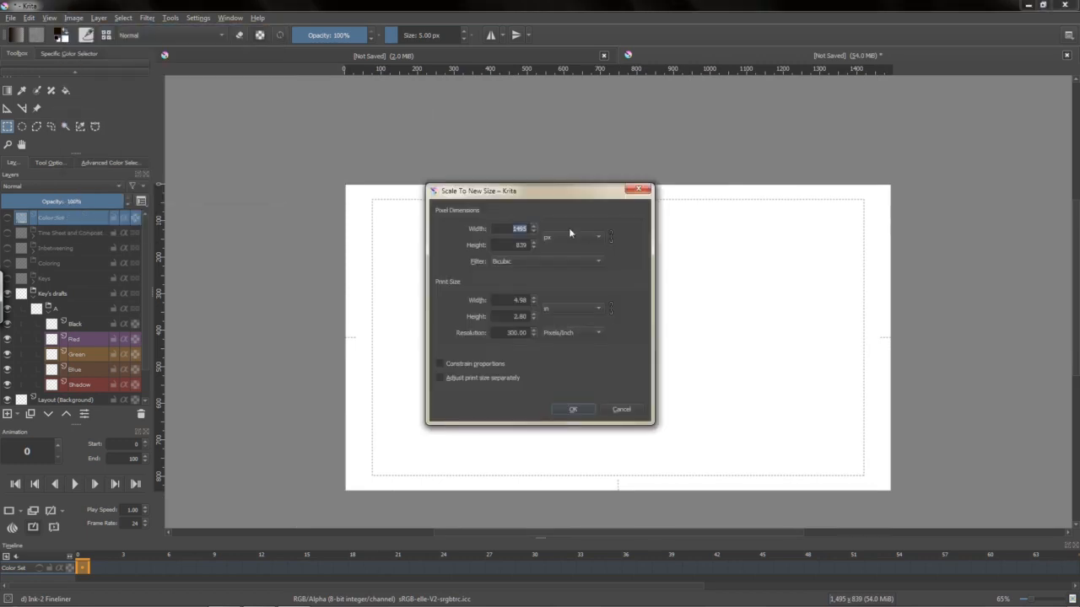
click(621, 409)
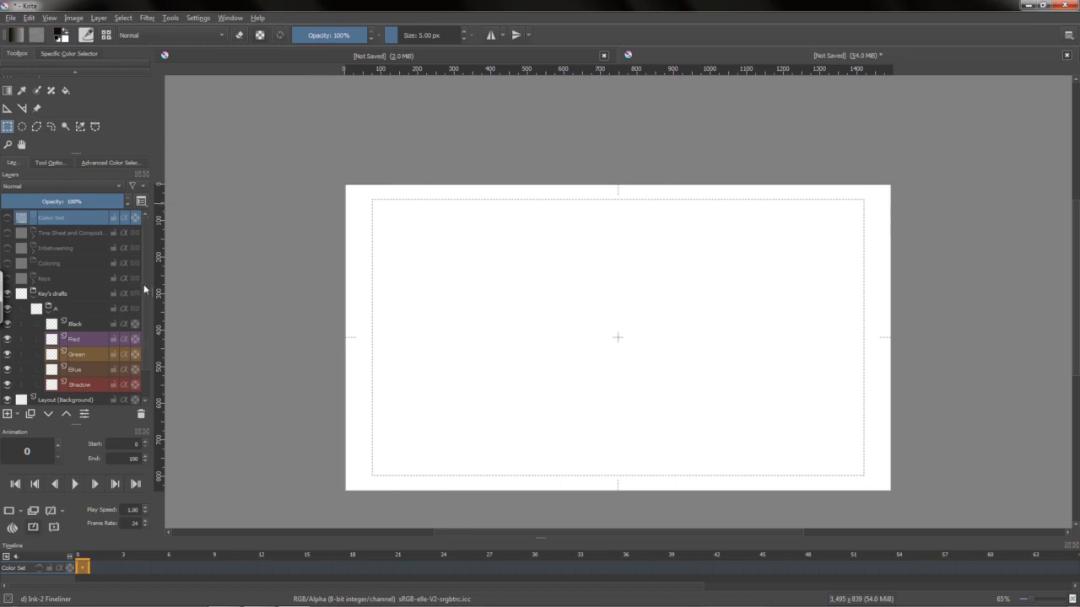
Look through the template's layer stack from Color Set down to Background
scroll(144, 286, down, 2)
scroll(146, 261, up, 2)
scroll(147, 269, down, 2)
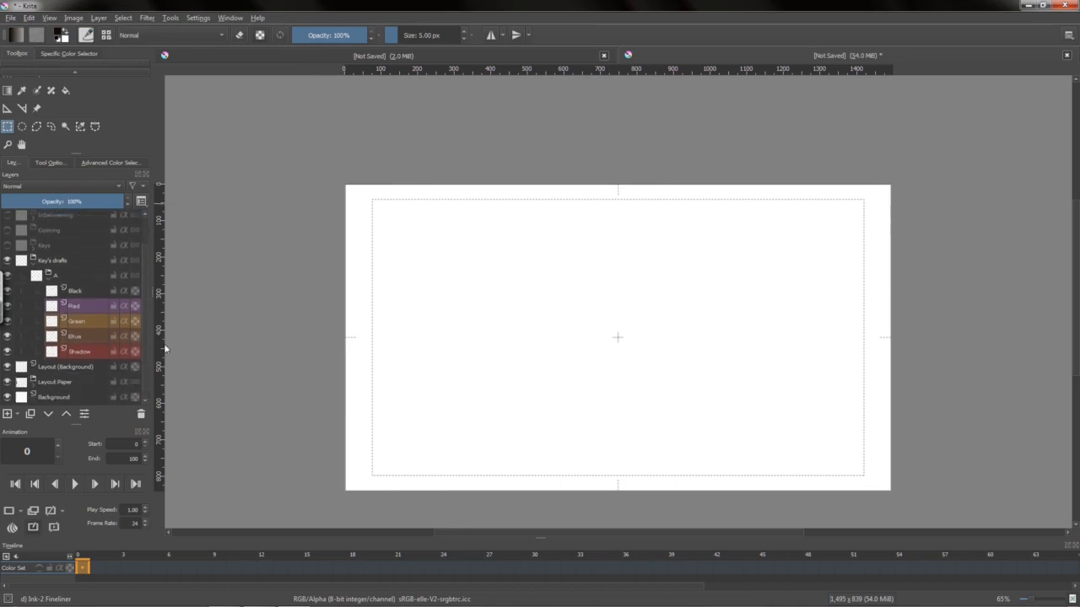
scroll(150, 278, up, 2)
scroll(152, 320, down, 2)
scroll(152, 342, up, 2)
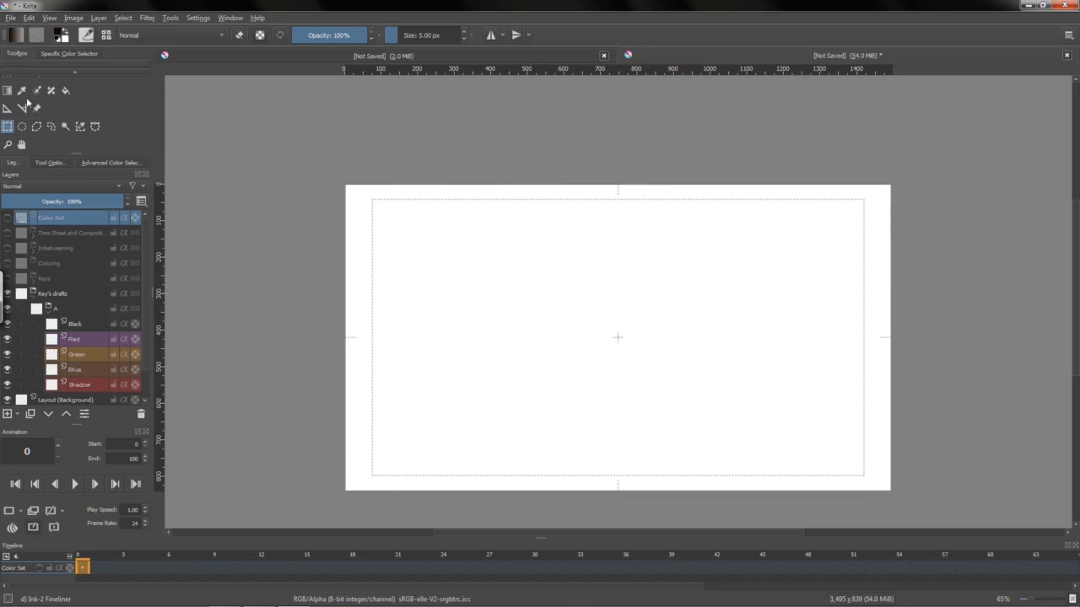
Activate the Freehand Brush on the Black layer of the Key's drafts group and draw a diagonal test stroke
scroll(71, 97, up, 2)
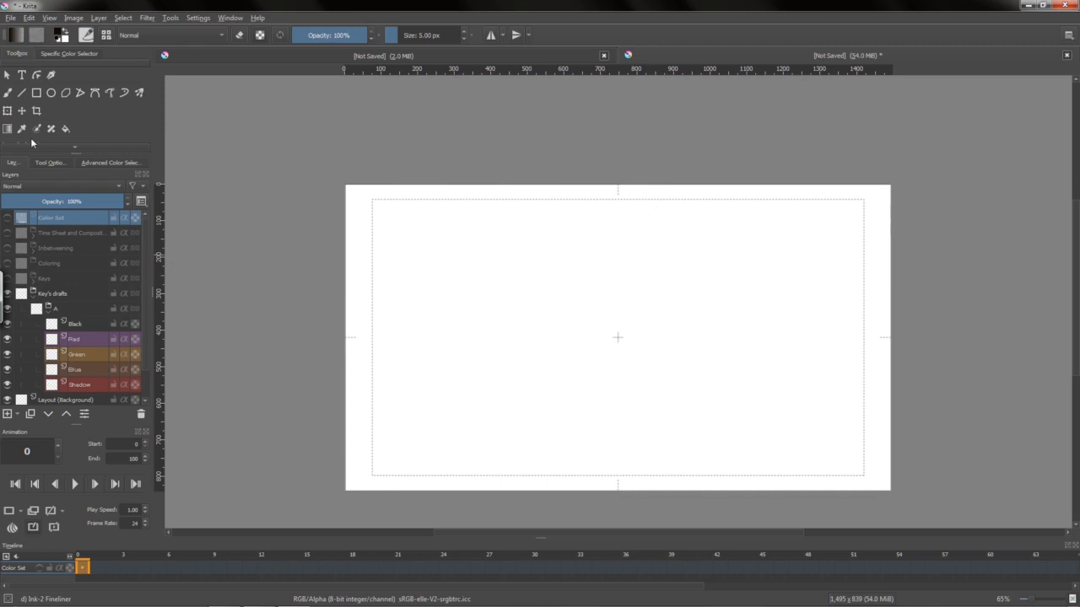
click(7, 92)
click(94, 327)
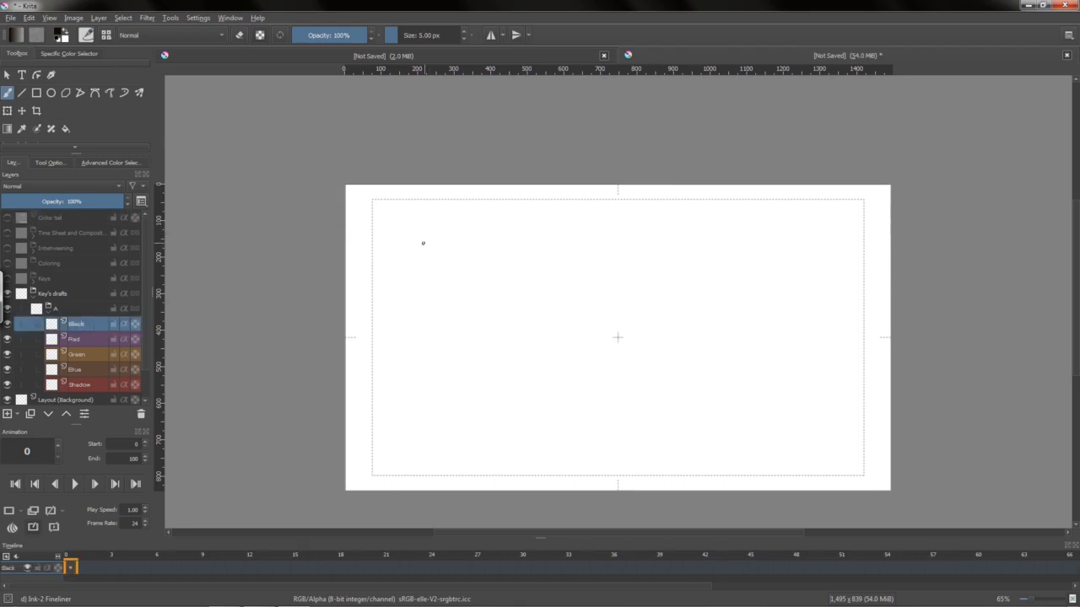
mouse_move(420, 245)
mouse_down()
mouse_move(434, 295)
mouse_move(629, 345)
mouse_move(765, 324)
mouse_move(798, 387)
mouse_move(854, 325)
mouse_move(677, 344)
mouse_move(542, 389)
mouse_up()
Disable the pen settings for the Ink-2 Fineliner's texture Strength and try the brush in the scratchpad and on the canvas, undoing the canvas stroke
key(F5)
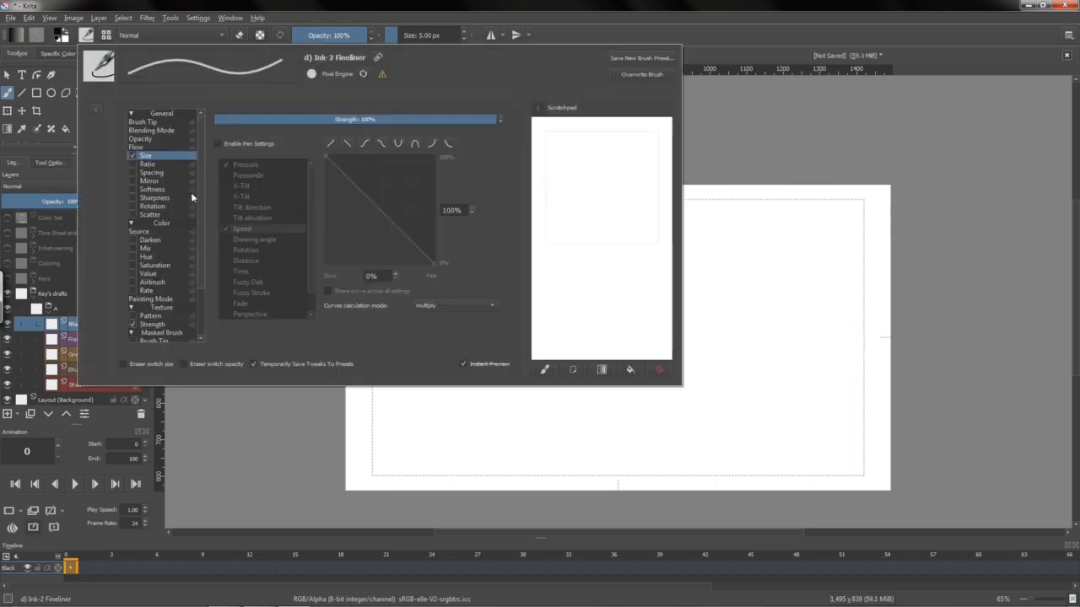
click(147, 325)
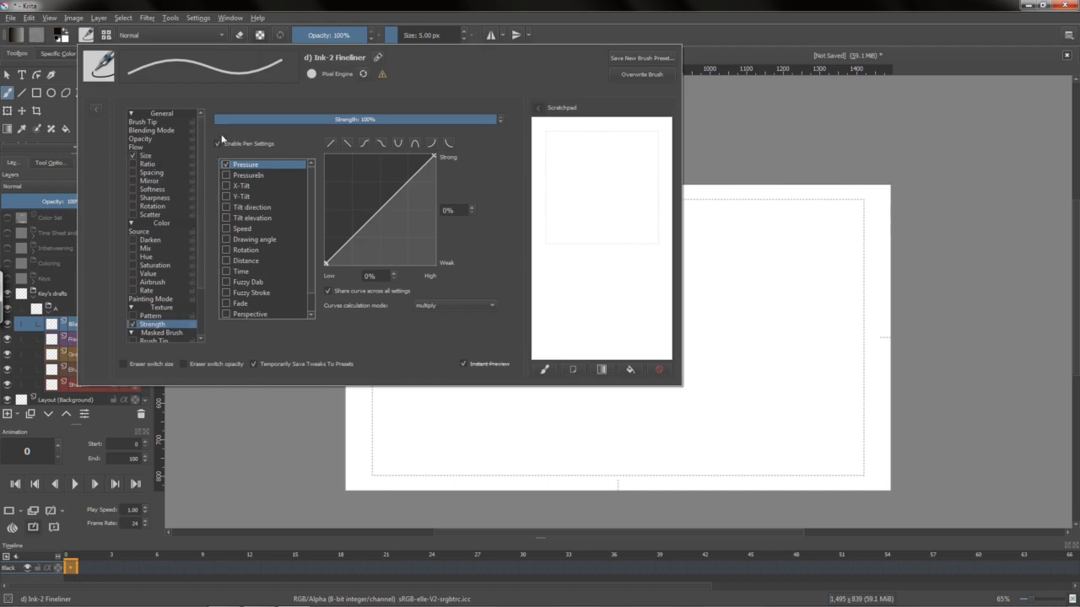
click(218, 145)
drag(574, 143, 654, 199)
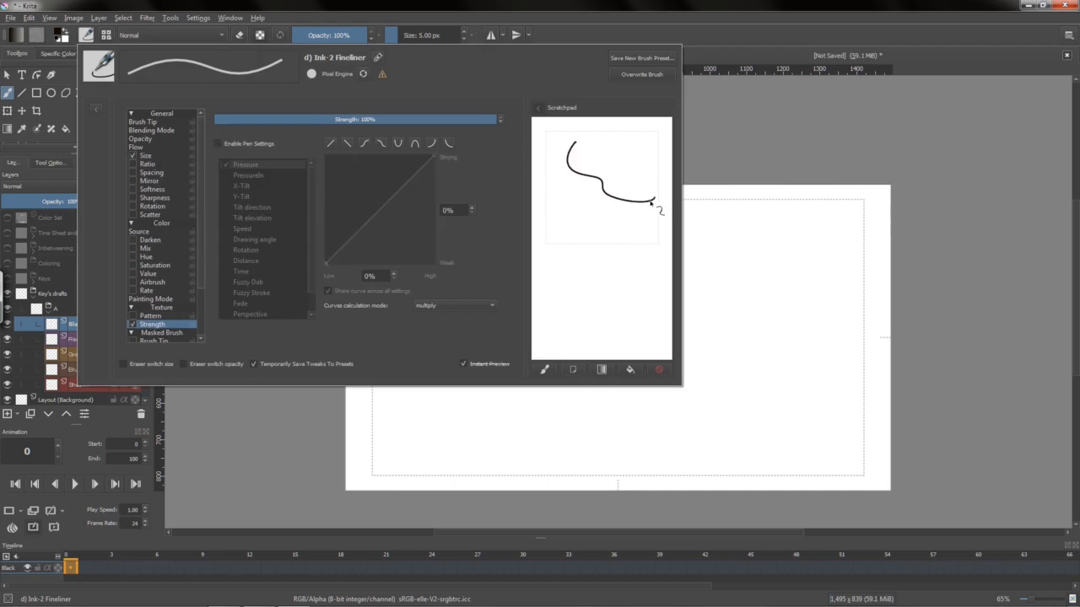
click(691, 8)
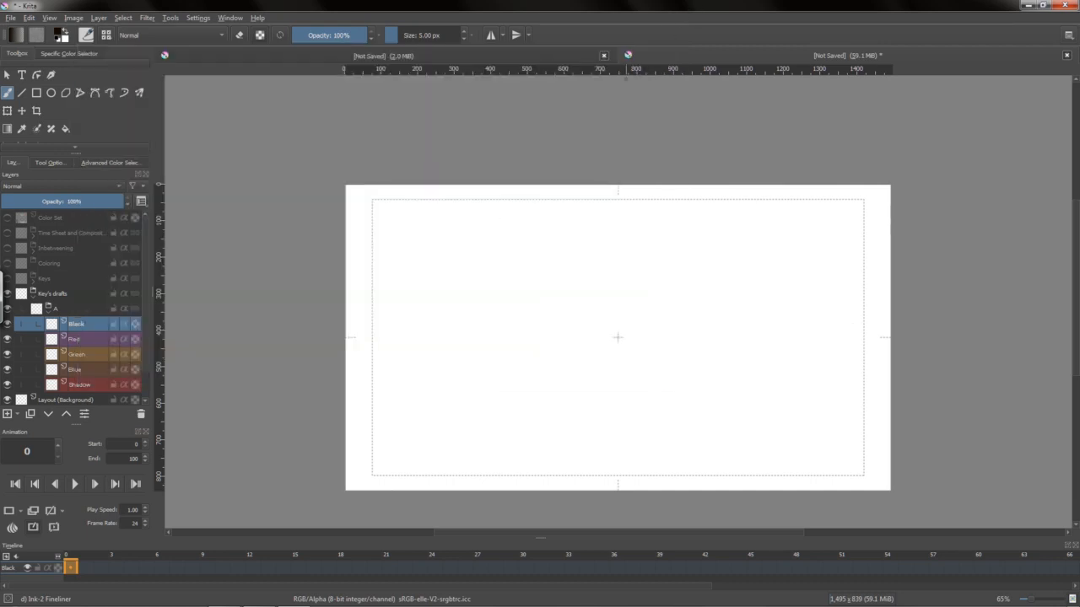
mouse_move(407, 241)
mouse_down()
mouse_move(467, 289)
mouse_move(537, 319)
mouse_move(672, 369)
mouse_move(797, 395)
mouse_move(828, 314)
mouse_move(756, 316)
mouse_up()
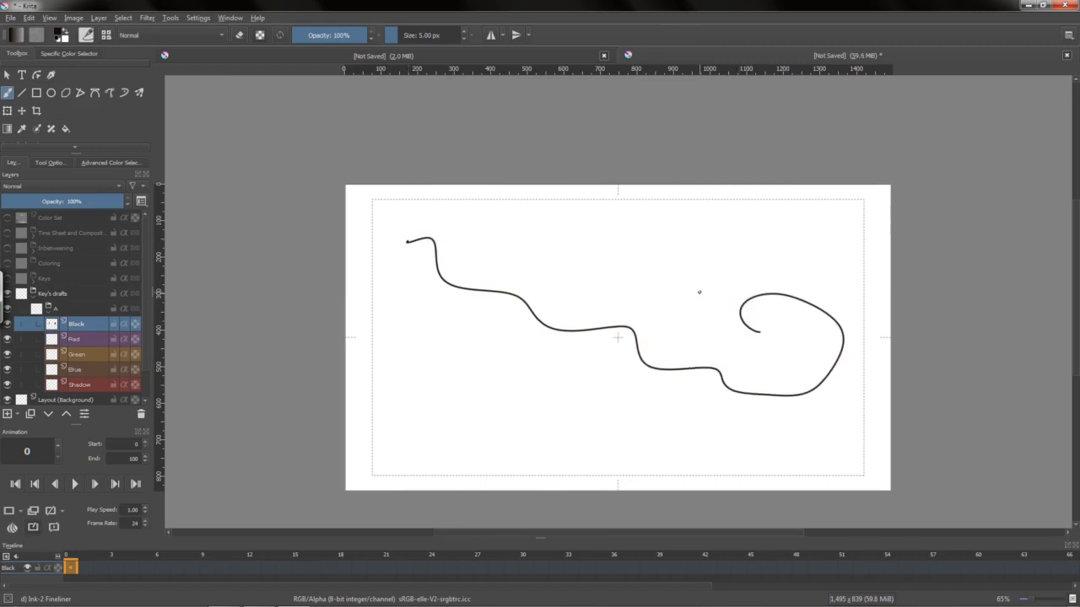
key(ctrl+z)
Enlarge the timeline area below the canvas and set the canvas zoom to 100%
drag(538, 536, 542, 490)
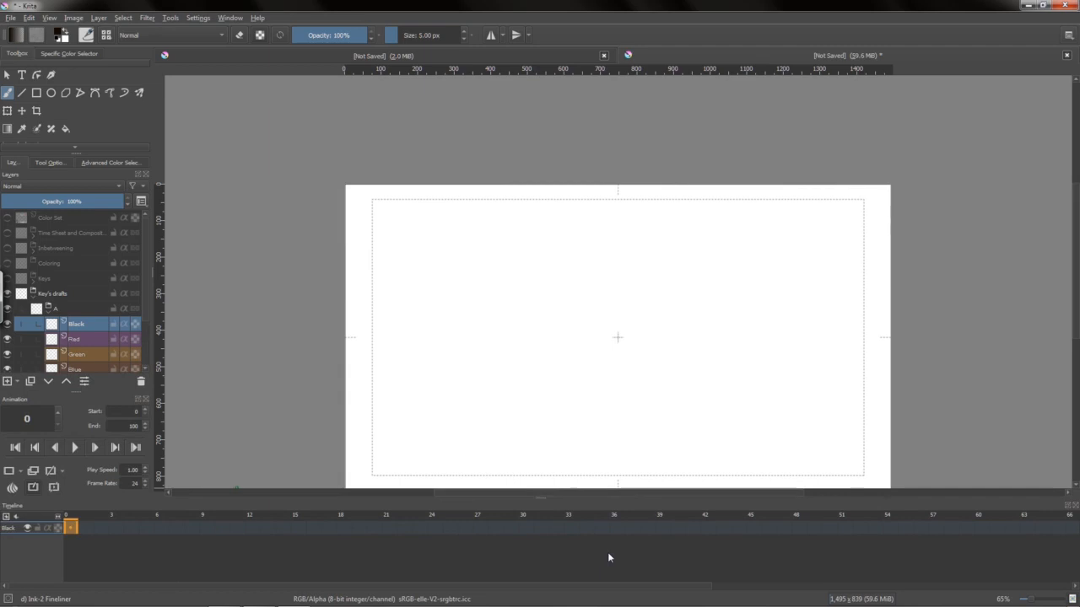
double_click(136, 482)
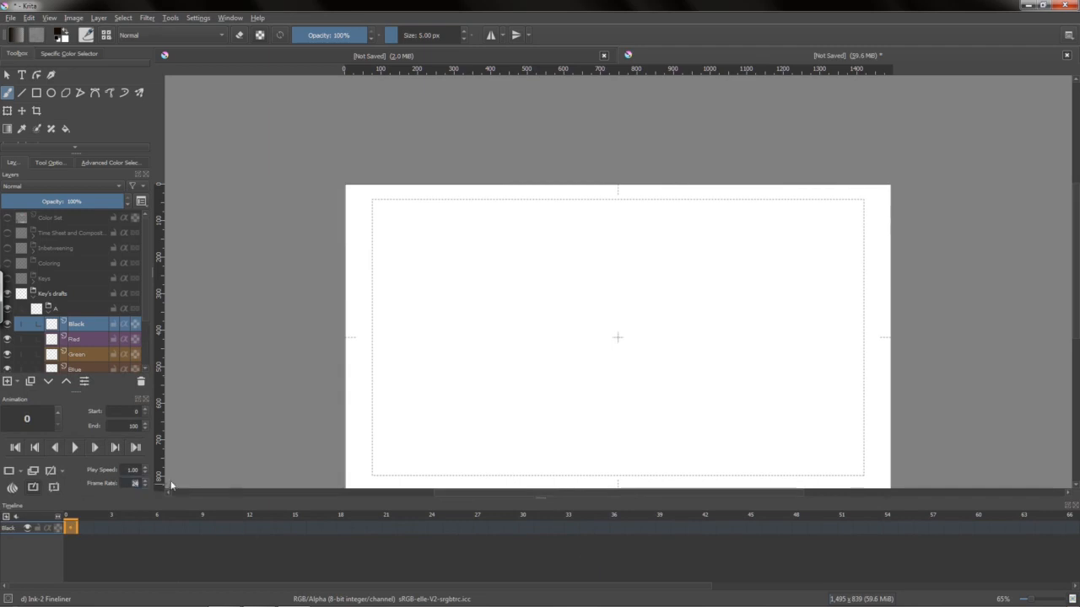
click(239, 452)
key(1)
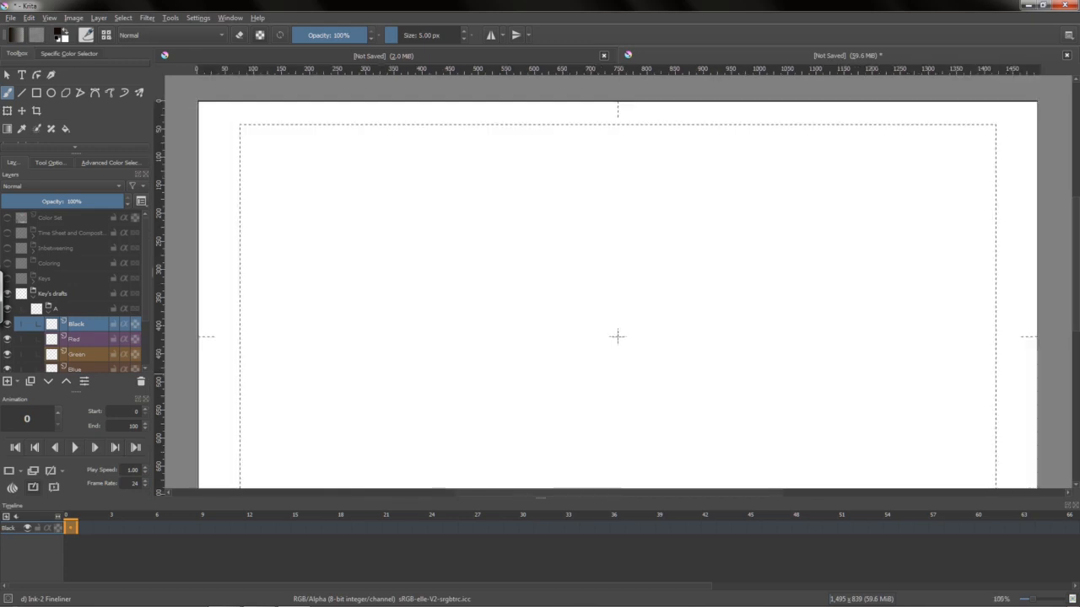
Set the animation frame rate to 10 and bring the whole canvas into view at about 67% zoom
double_click(130, 484)
text(10)
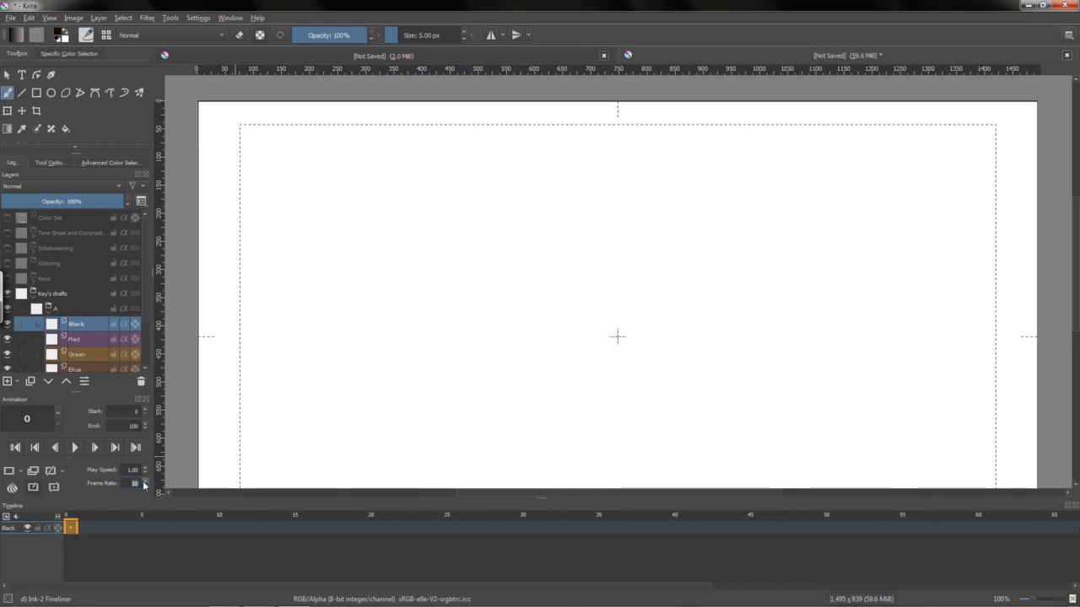
click(1012, 600)
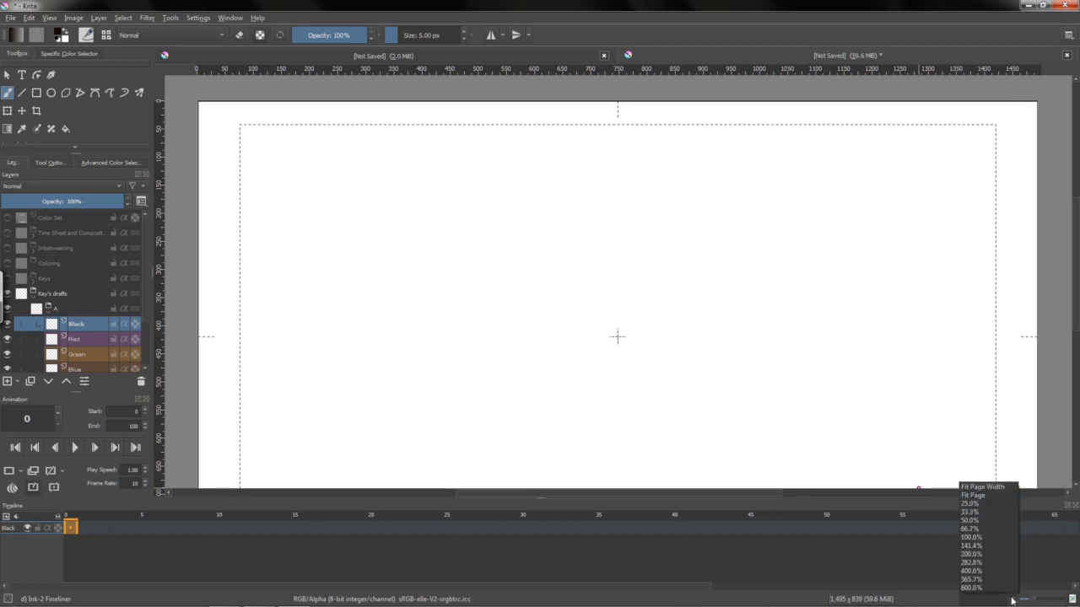
click(982, 534)
drag(660, 336, 645, 298)
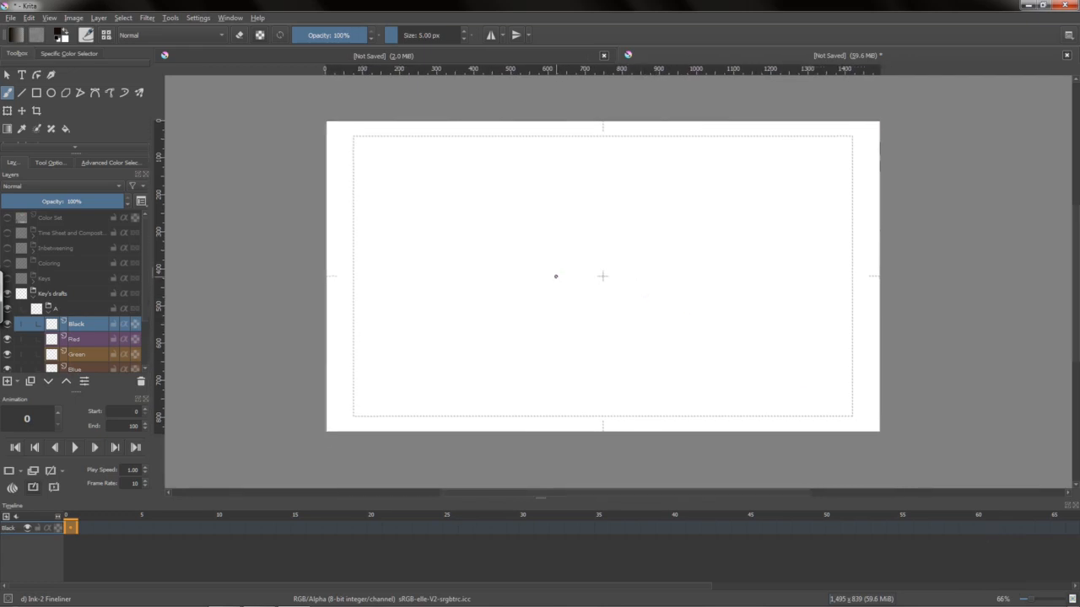
scroll(557, 276, down, 1)
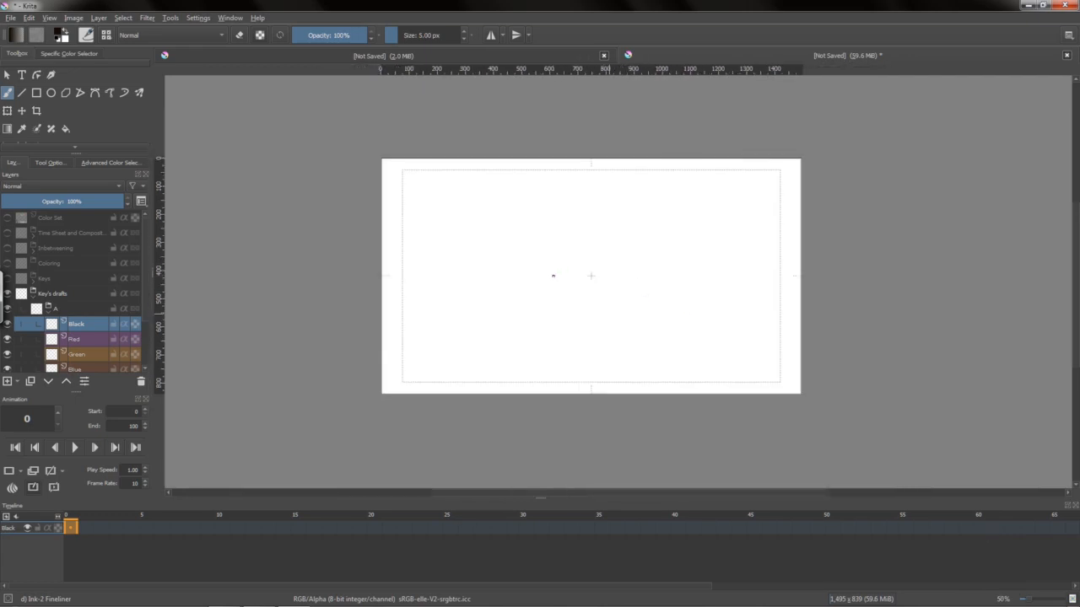
scroll(553, 276, up, 1)
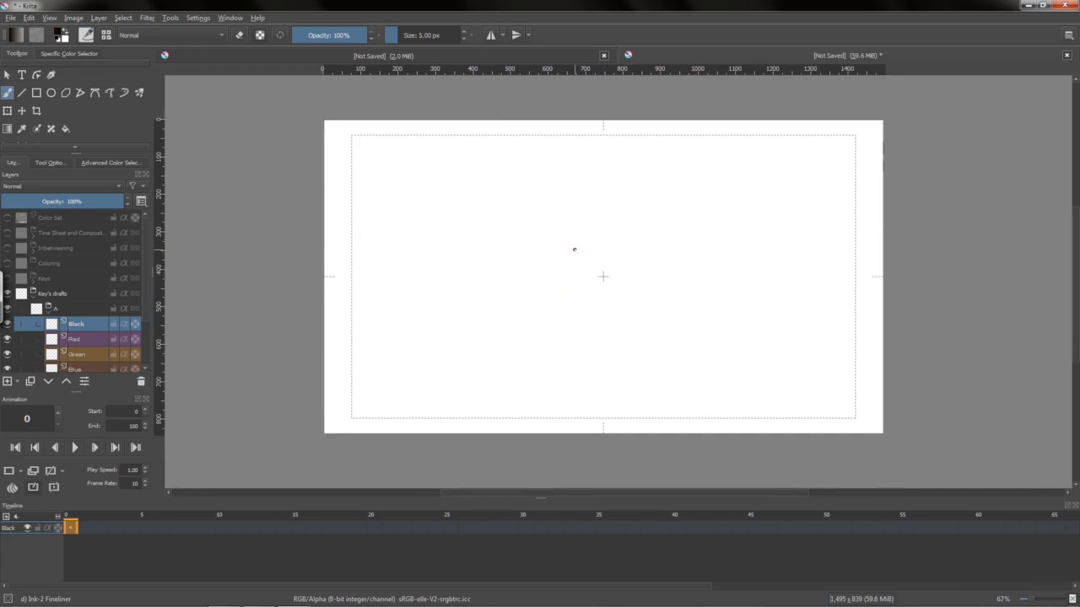
mouse_move(585, 275)
mouse_down()
mouse_move(598, 296)
mouse_move(586, 281)
mouse_up()
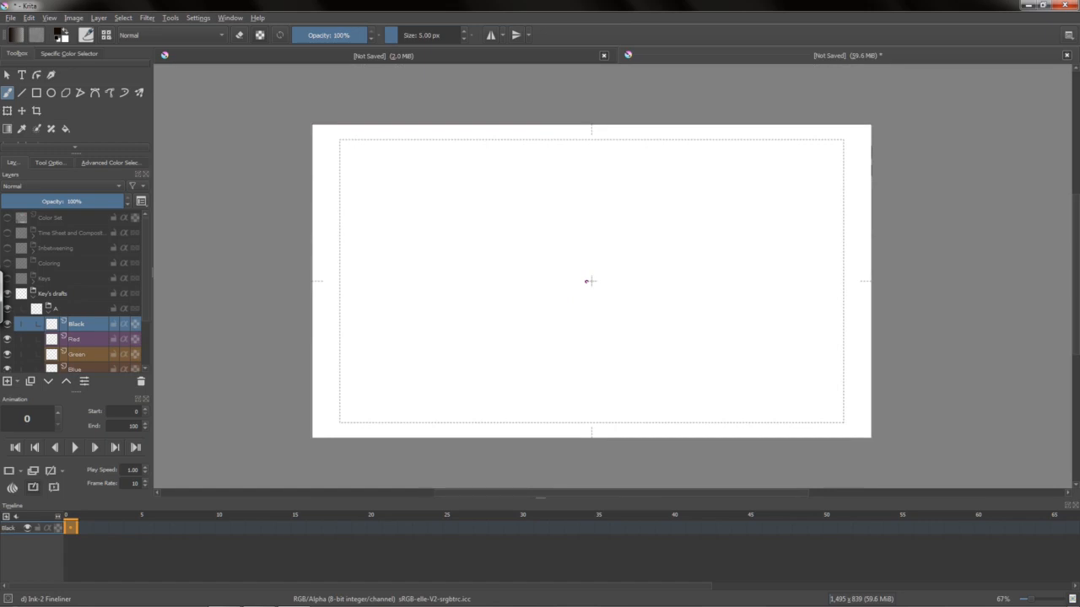
Place a vertical guide at about 145 px and two horizontal guides, adjusting these to about 230 px and 585 px
click(51, 17)
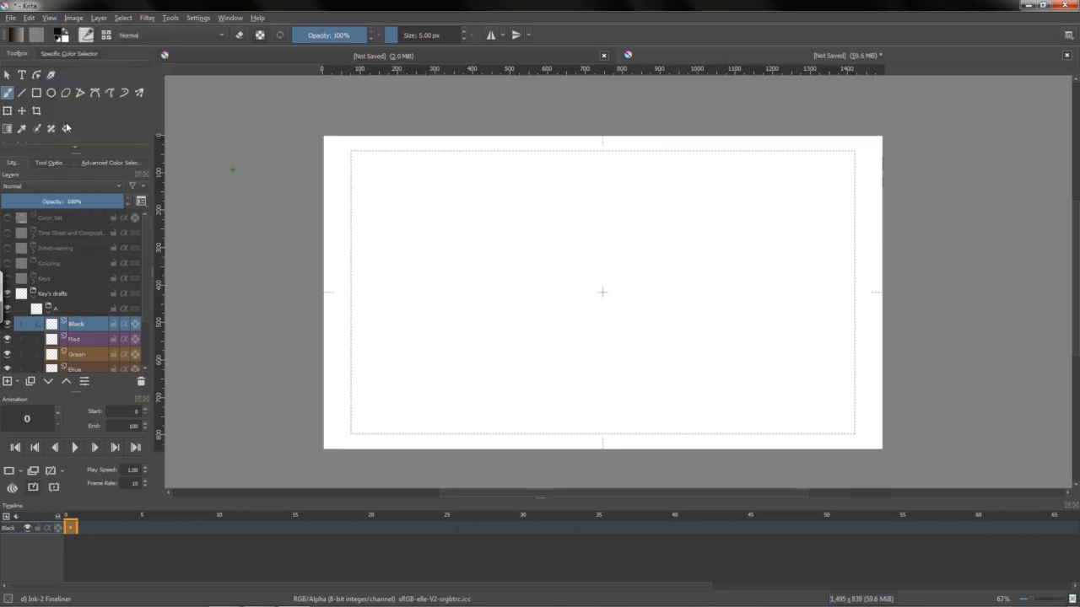
drag(166, 179, 375, 204)
drag(499, 73, 530, 332)
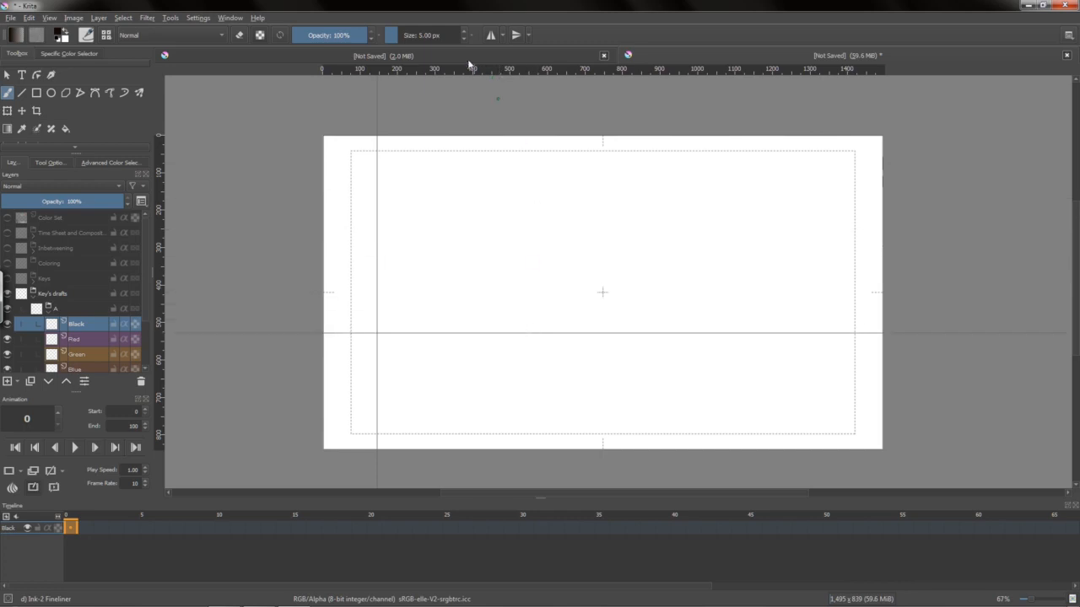
drag(471, 73, 497, 226)
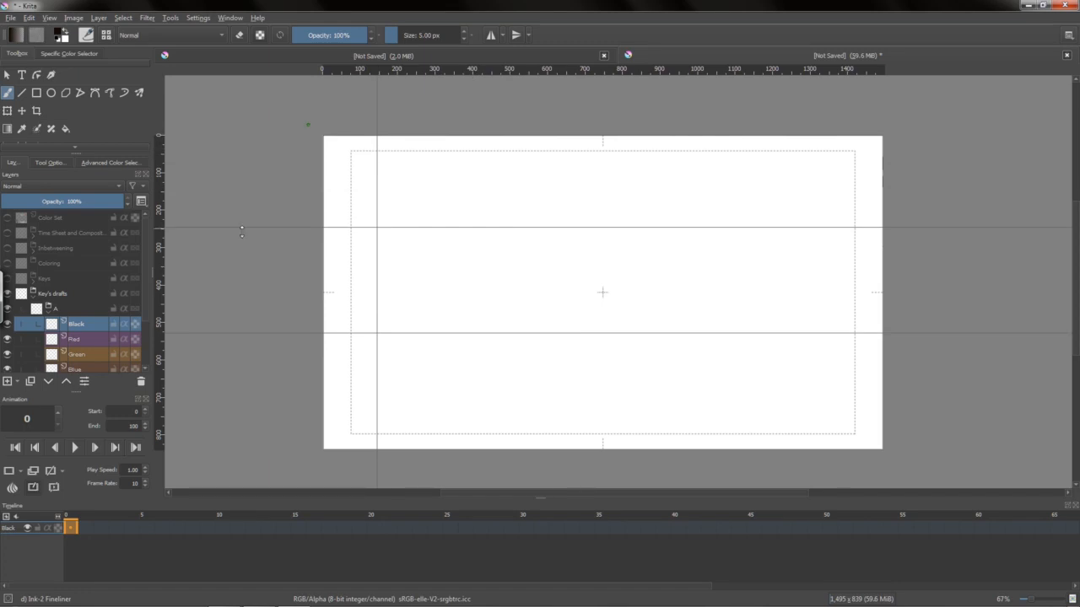
drag(511, 229, 531, 221)
drag(520, 332, 523, 353)
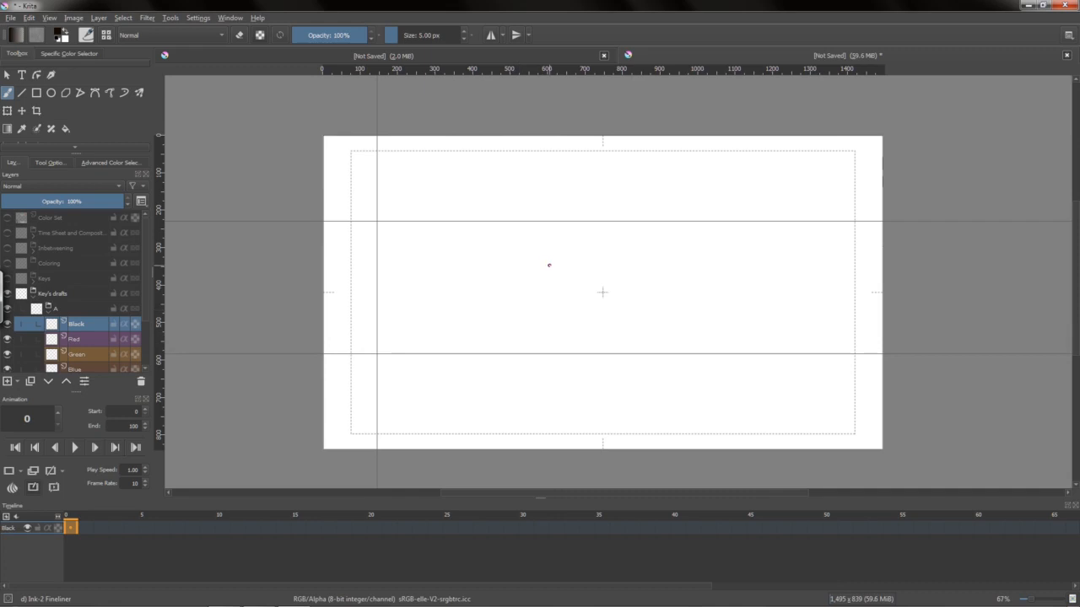
Draw a small test circle between the two horizontal guides and lock the guides
mouse_move(547, 264)
mouse_down()
mouse_move(557, 282)
mouse_move(523, 272)
mouse_up()
click(50, 18)
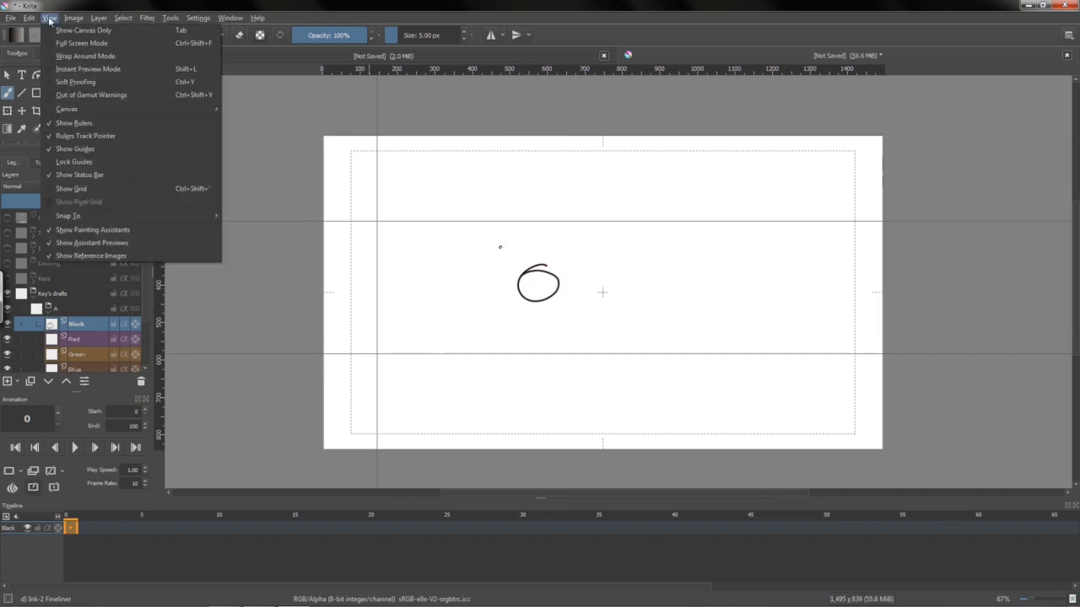
click(94, 165)
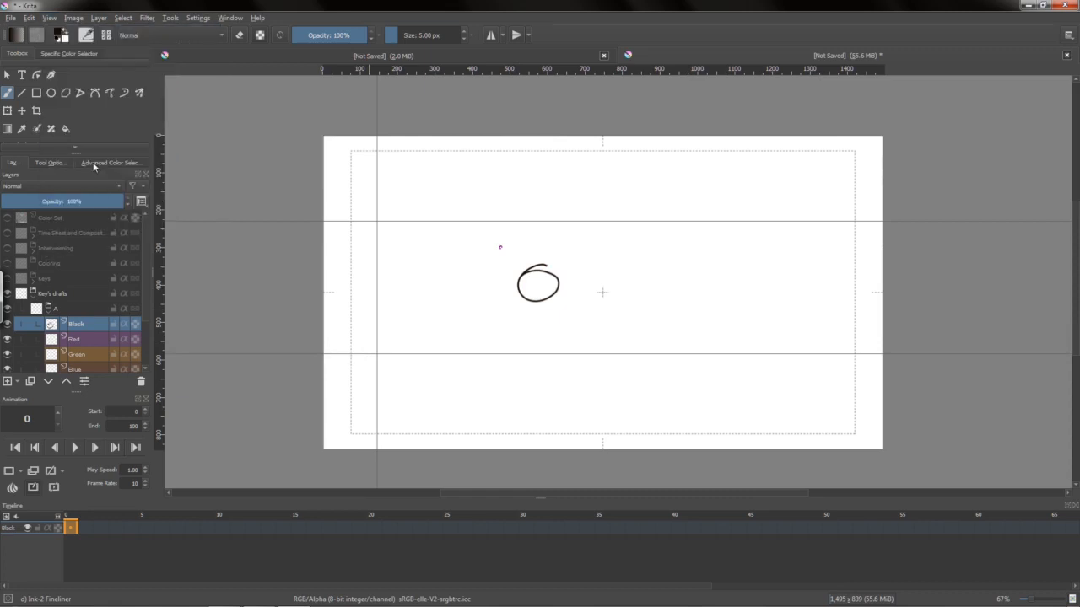
Scribble along the horizontal guides, clear the layer, and letter "animate" in script and "ANIMATE" in capitals with four short marks below
mouse_move(481, 217)
mouse_down()
mouse_move(529, 211)
mouse_move(592, 226)
mouse_up()
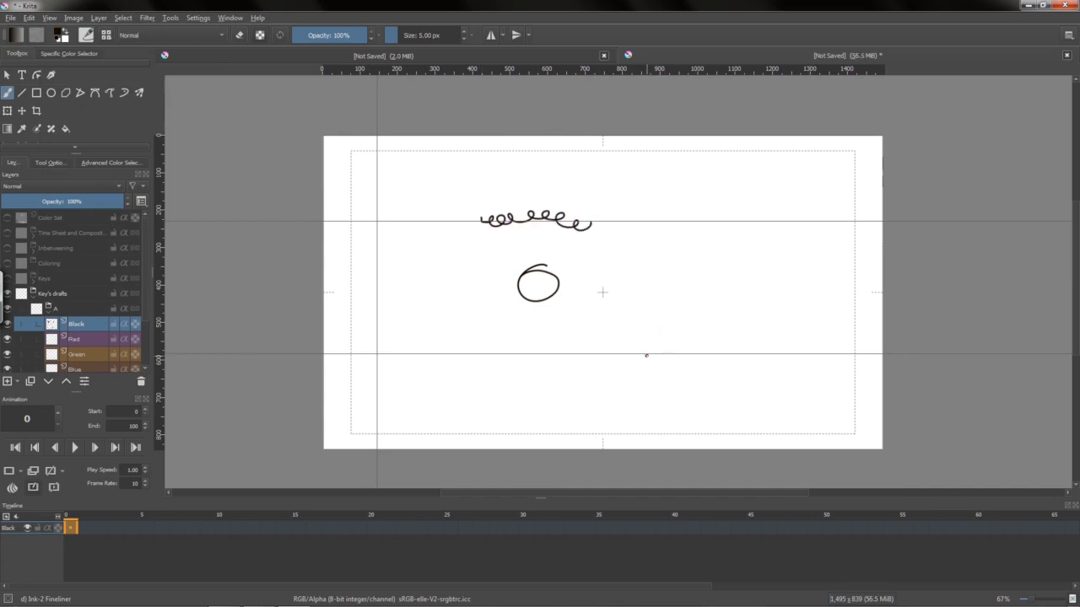
mouse_move(644, 358)
mouse_down()
mouse_move(693, 344)
mouse_move(699, 352)
mouse_up()
key(Delete)
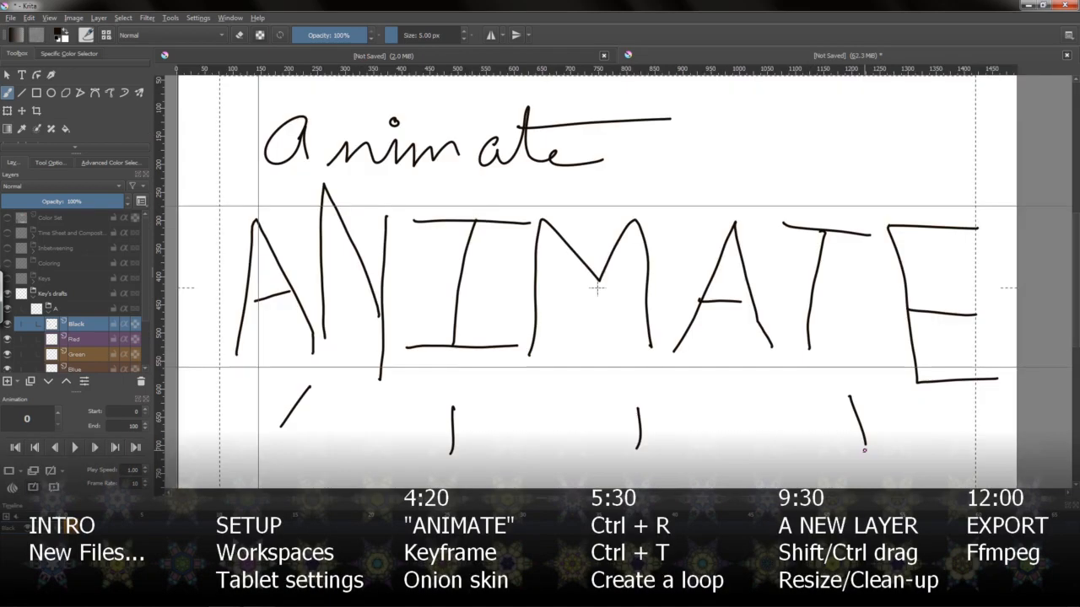
Insert a blank keyframe directly after frame 0 on the Black layer
scroll(597, 288, down, 1)
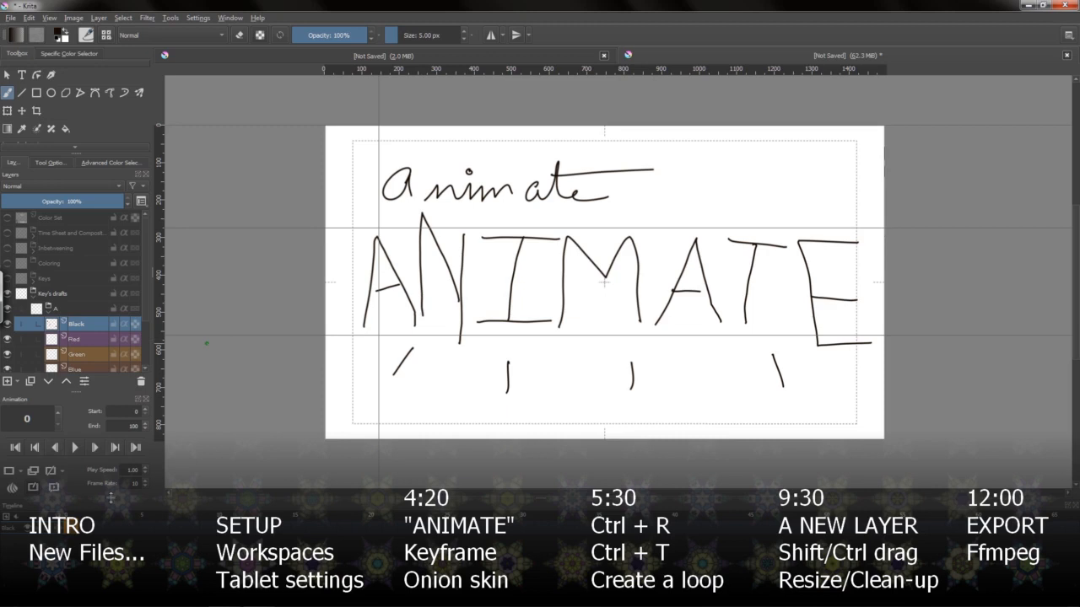
right_click(69, 528)
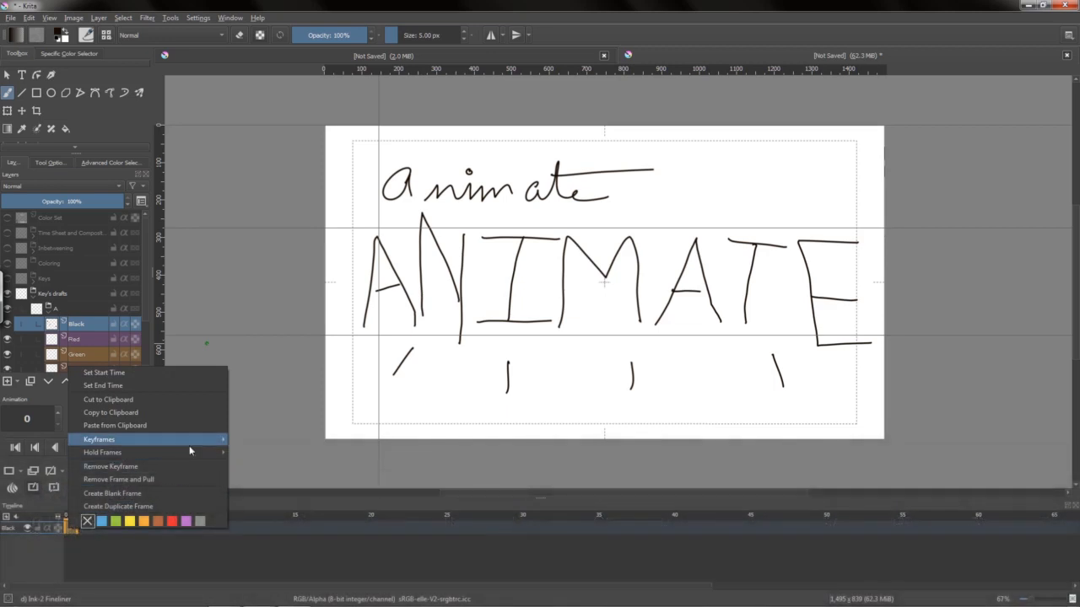
mouse_move(190, 444)
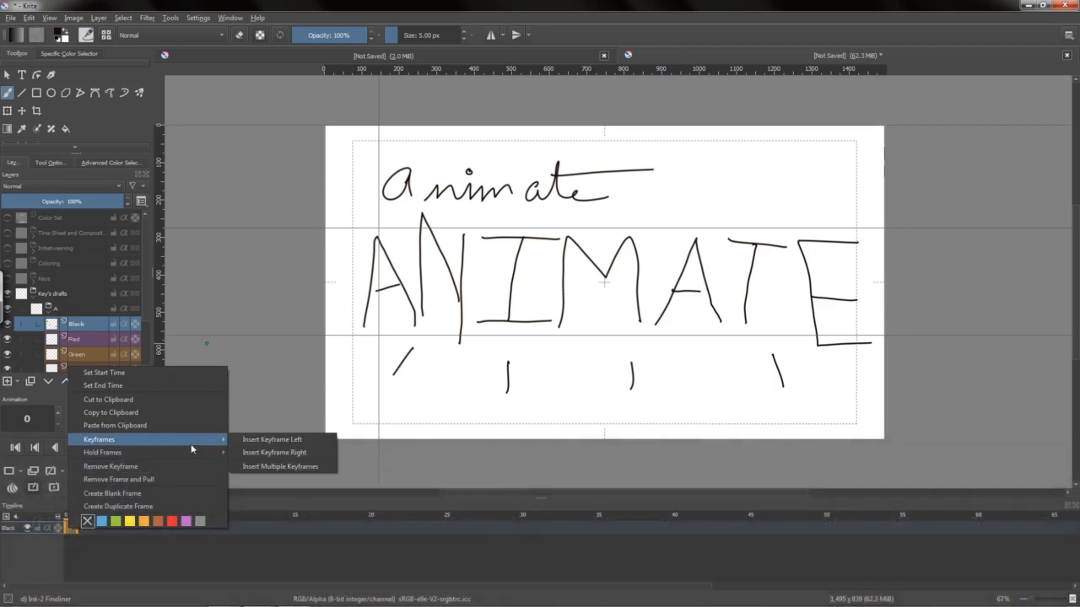
click(268, 453)
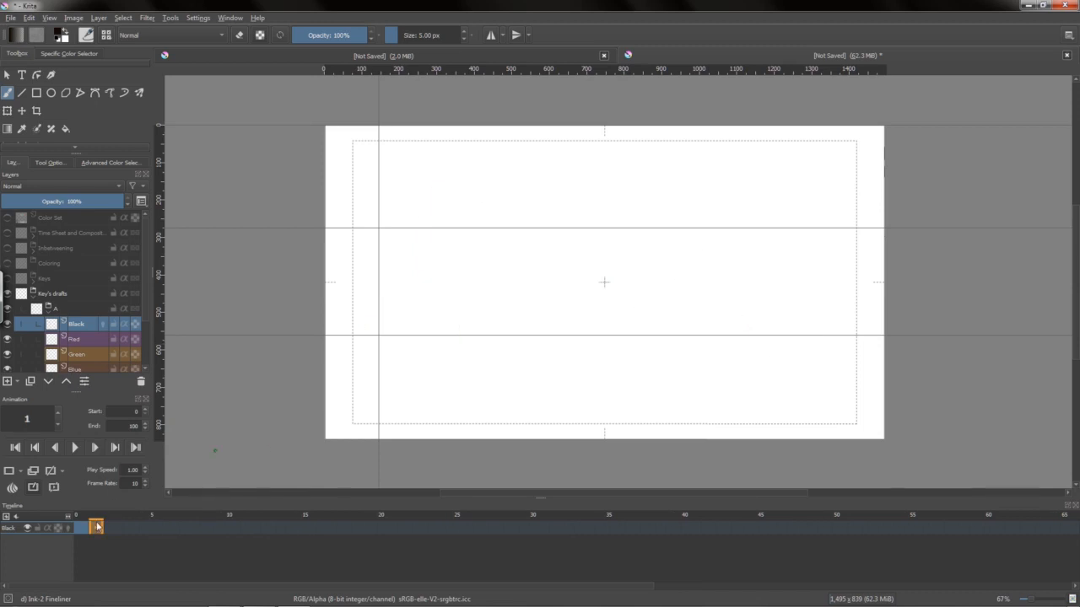
Turn on onion skins for the Black layer and review the onion skin settings for previous and next frames
mouse_move(97, 526)
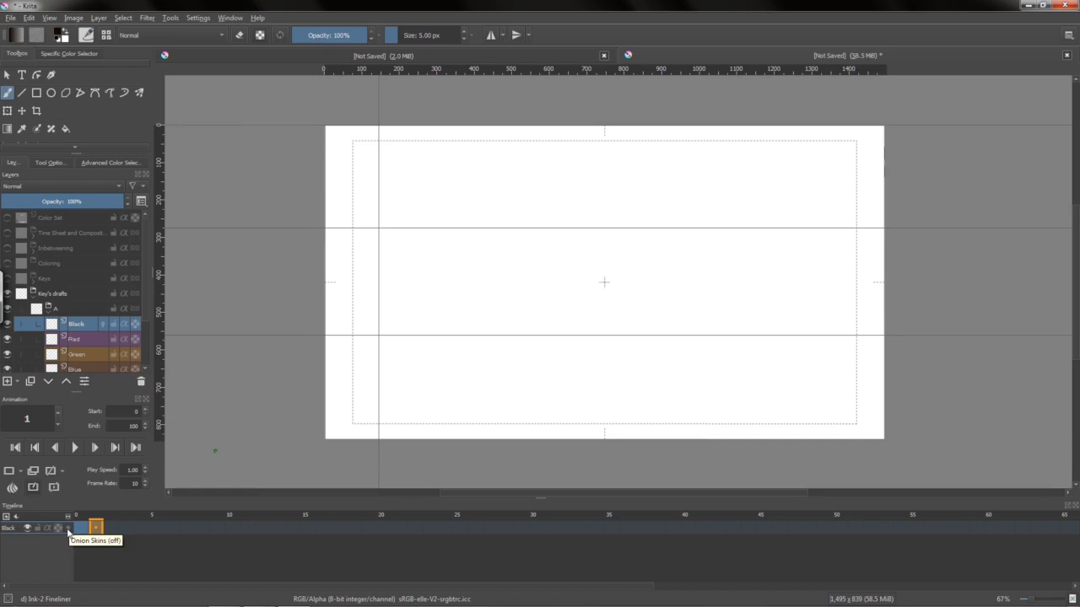
click(67, 528)
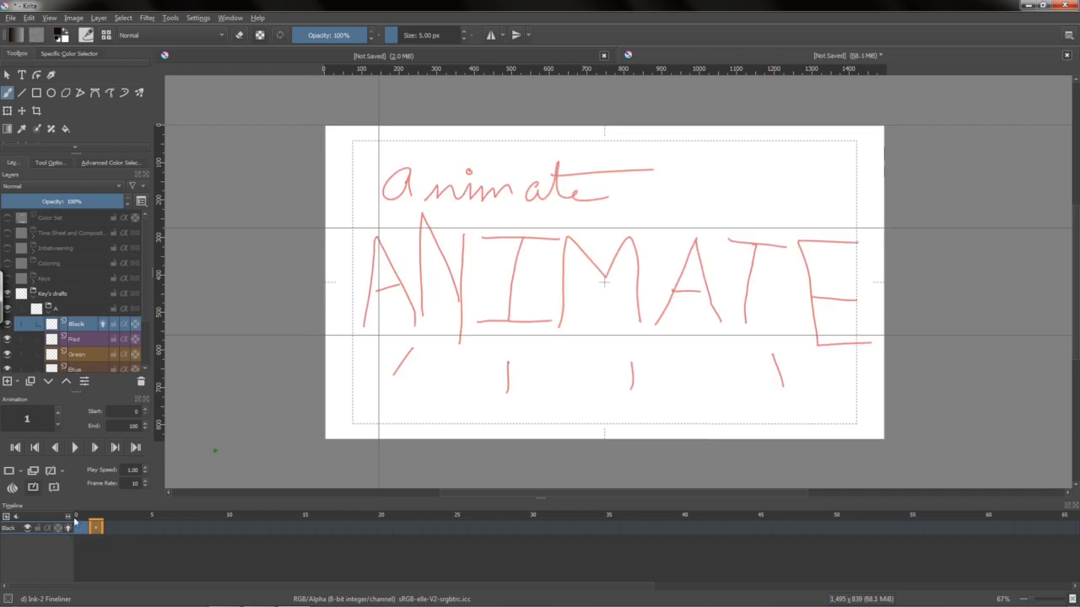
click(11, 488)
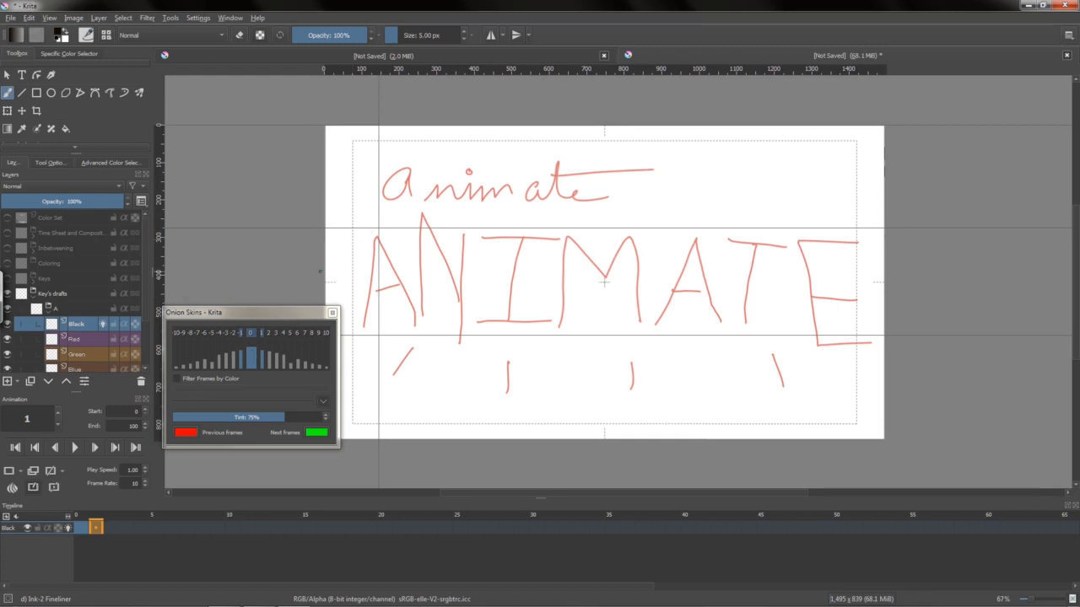
click(333, 313)
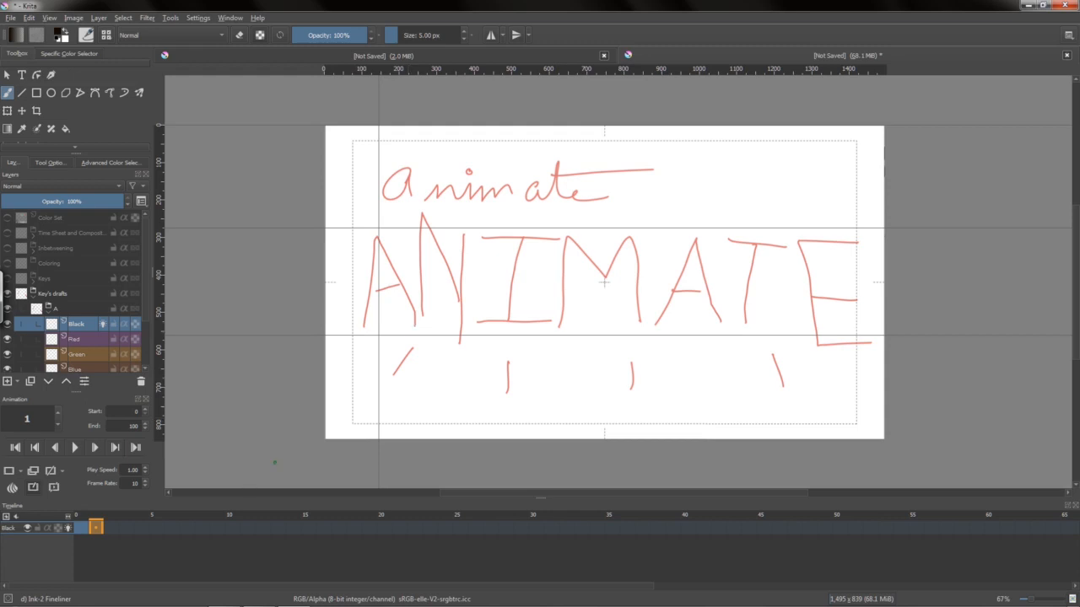
Letter the script "animate", the capitals "ANIMATE" and the four short marks on frame 1, working at 100% zoom over the onion skin
key(1)
click(391, 113)
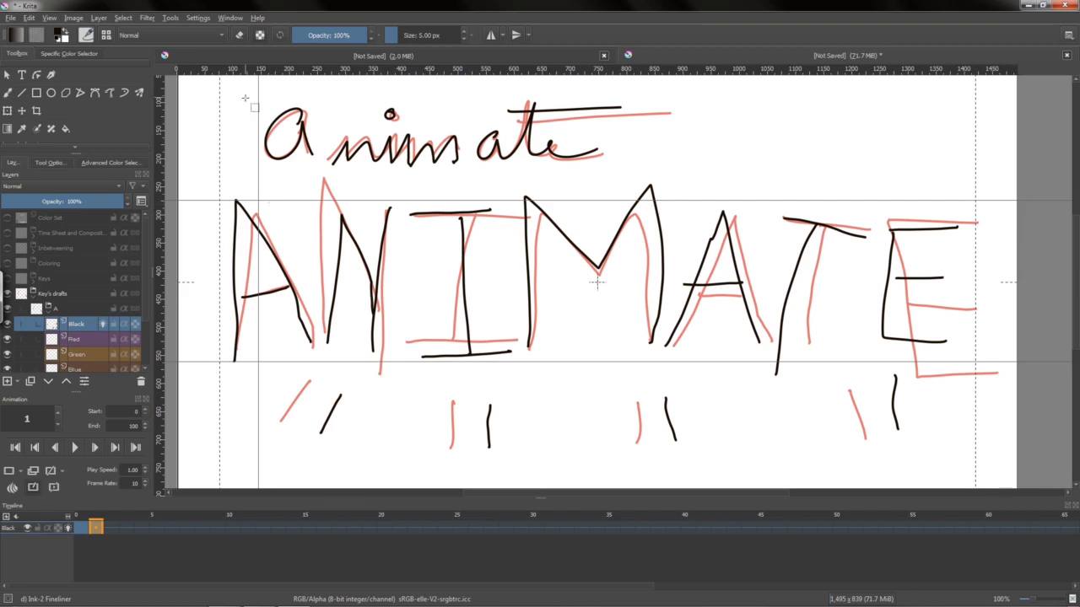
Select the script "animate" on frame 1, shift it slightly to the right with the Transform tool, and deselect it
drag(239, 98, 644, 169)
key(ctrl+t)
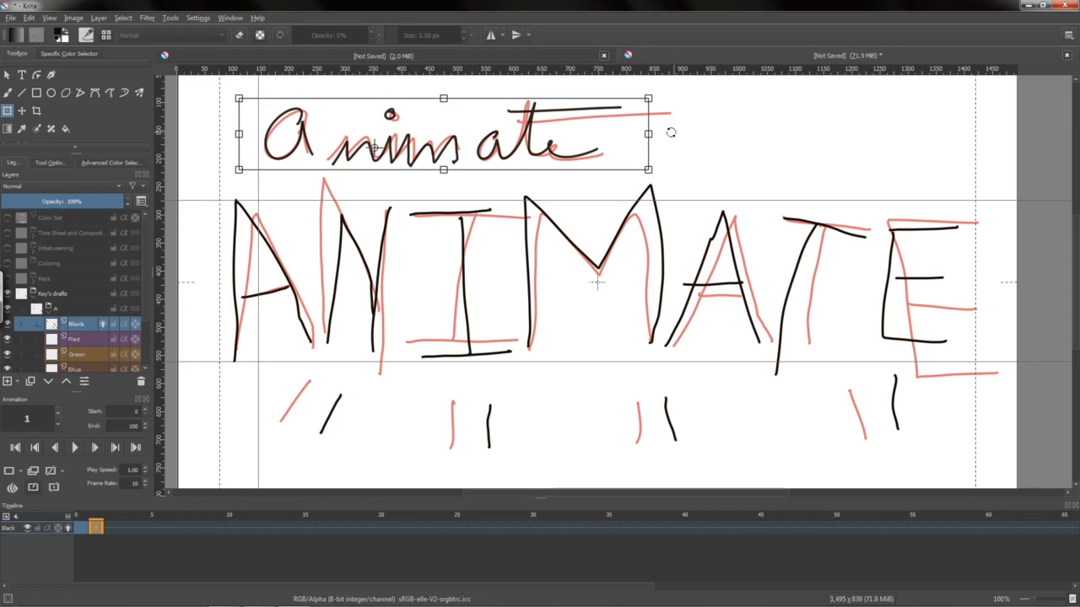
drag(331, 138, 346, 139)
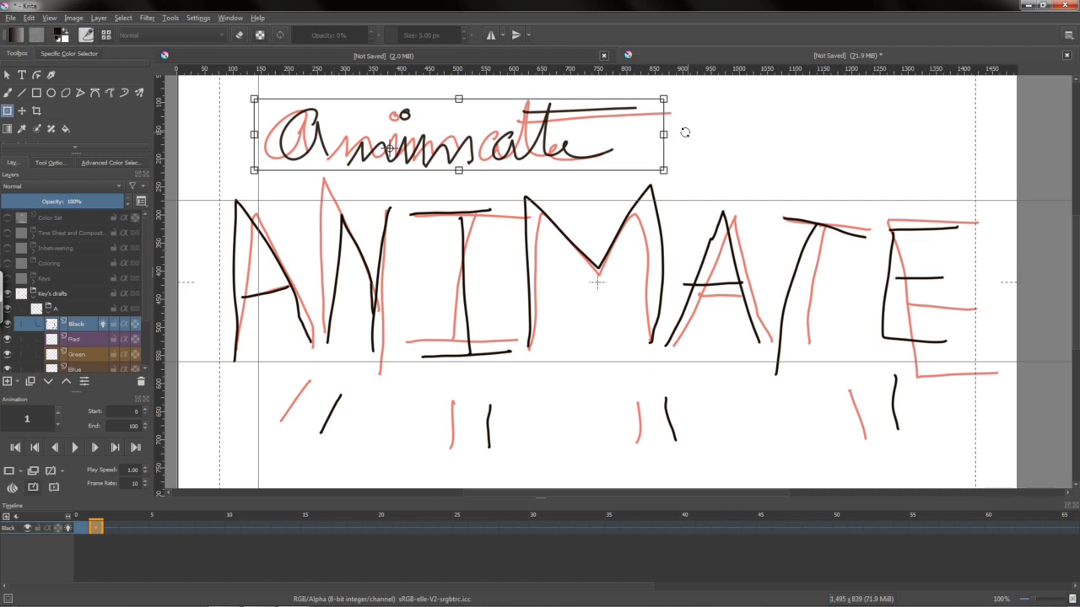
key(Return)
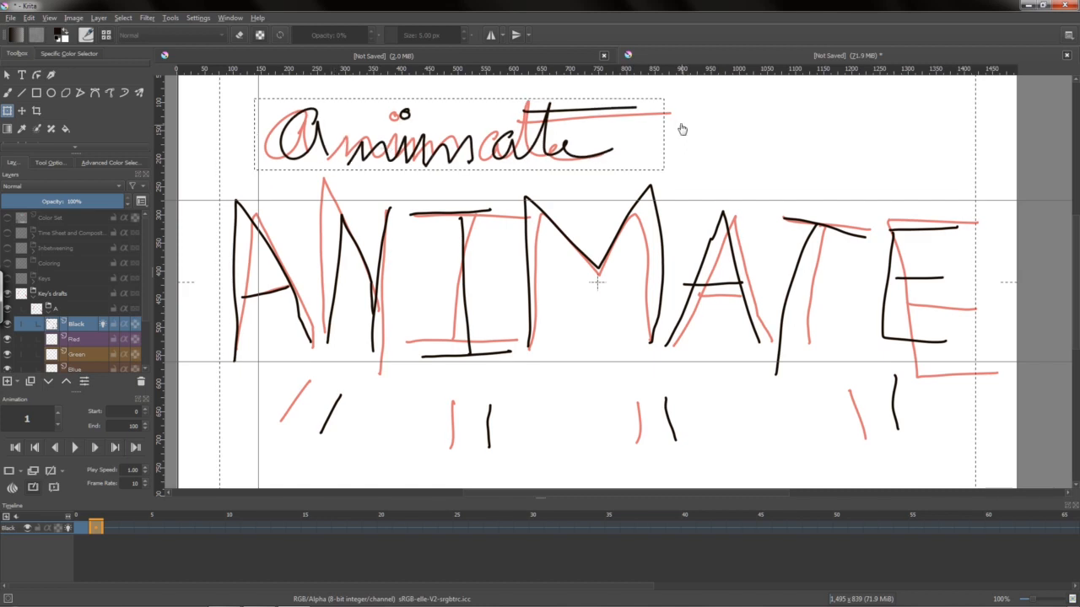
key(ctrl+shift+a)
On frame 20 of the Black layer, write "animate" in script beyond the onion-skinned word and redraw the capitals "ANIMATE" below it
click(385, 528)
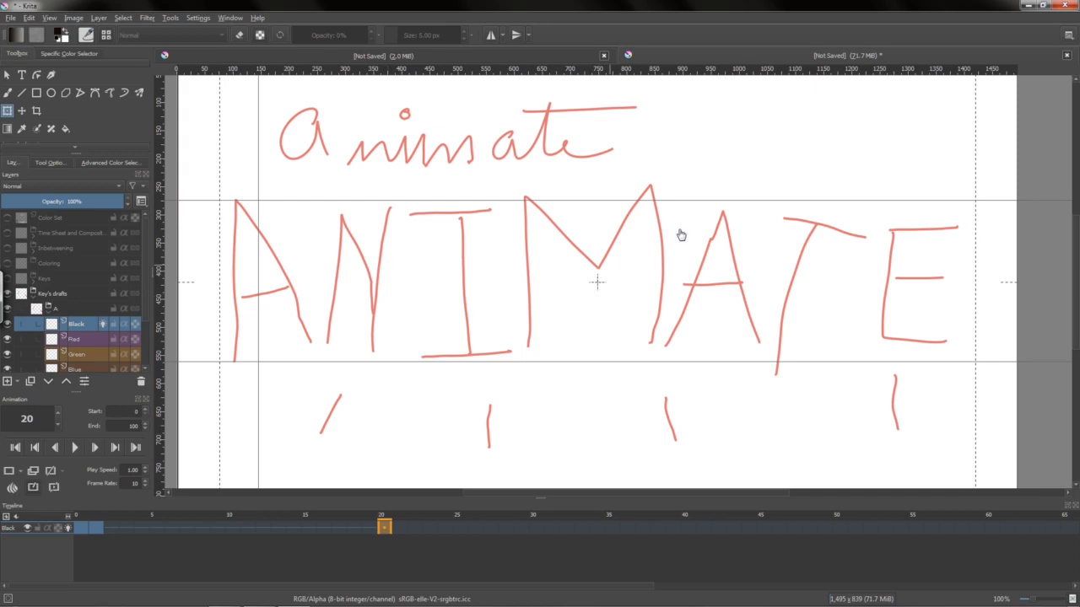
key(b)
drag(654, 106, 610, 154)
drag(657, 126, 661, 155)
mouse_move(675, 159)
mouse_down()
mouse_move(722, 146)
mouse_move(727, 155)
mouse_move(818, 130)
mouse_move(994, 126)
mouse_up()
drag(850, 95, 1009, 94)
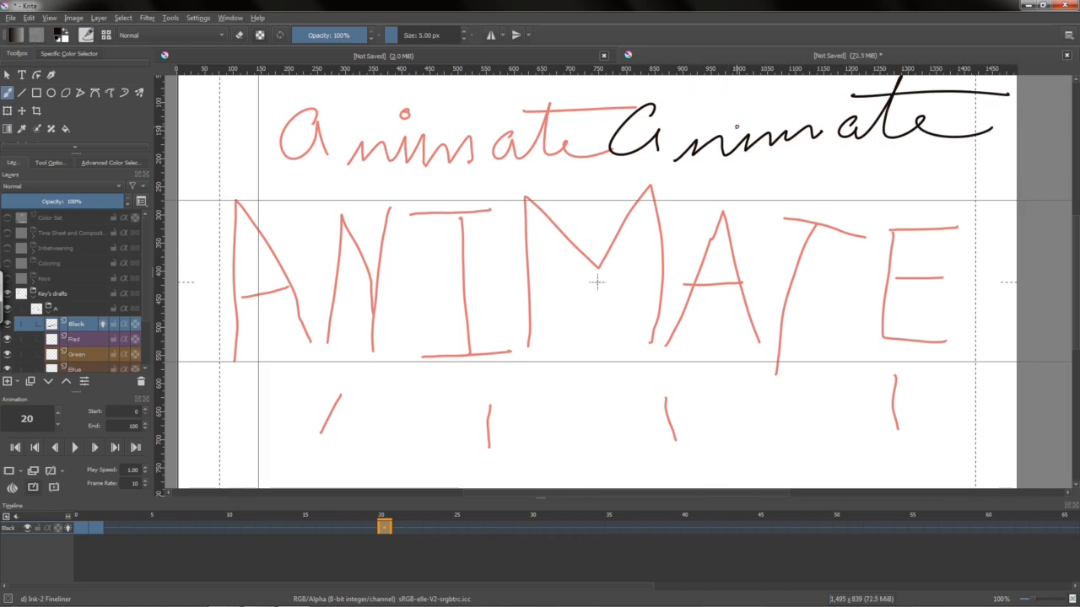
click(751, 113)
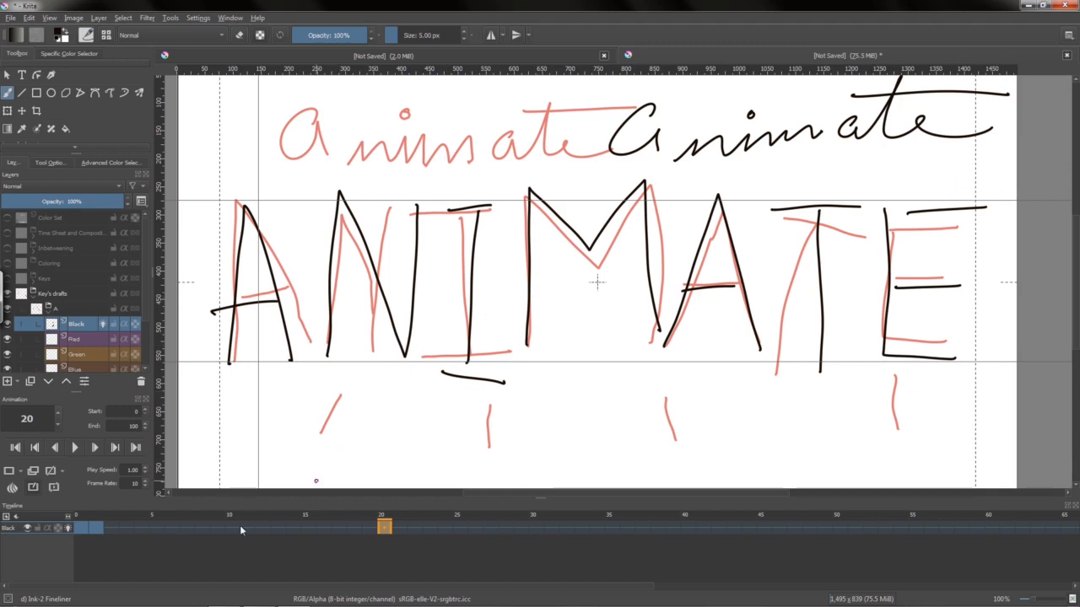
Add a keyframe at frame 10, clear its copied drawing, and letter the in-between script and capital "ANIMATE" using the onion skins
mouse_move(235, 530)
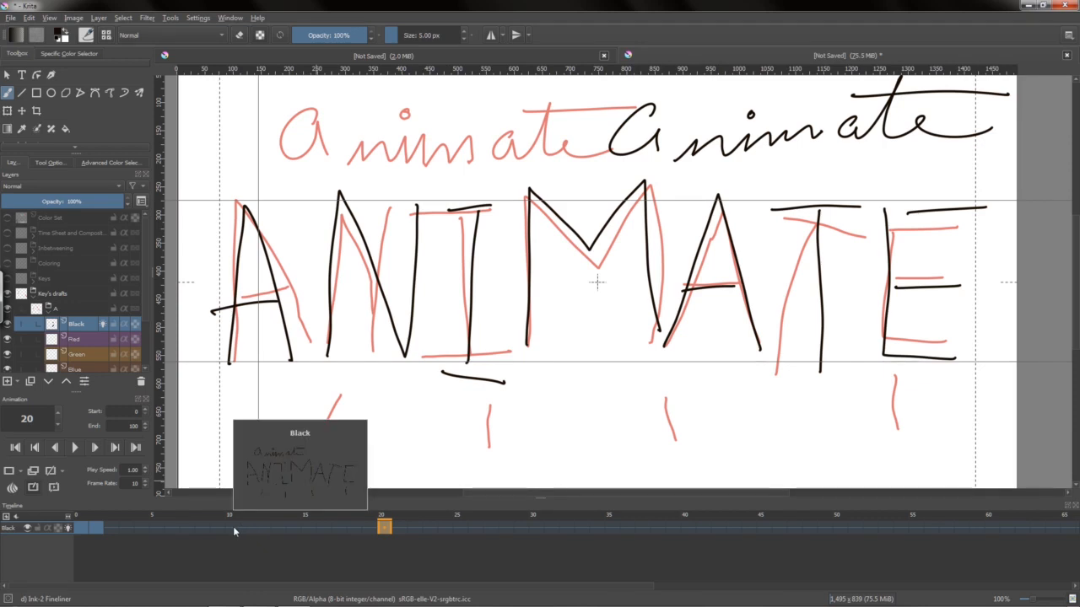
click(232, 527)
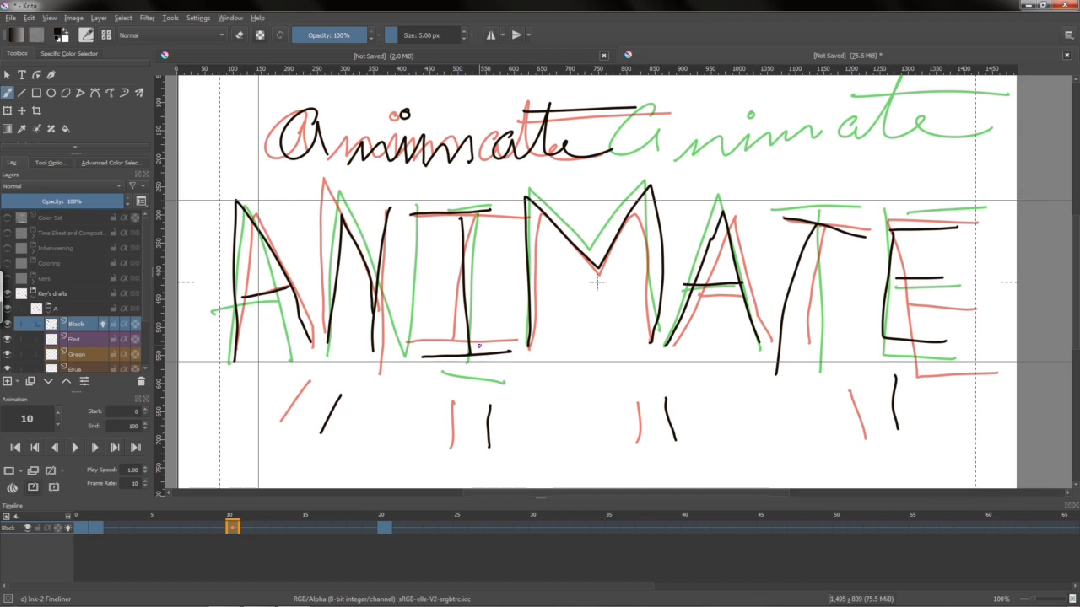
key(Delete)
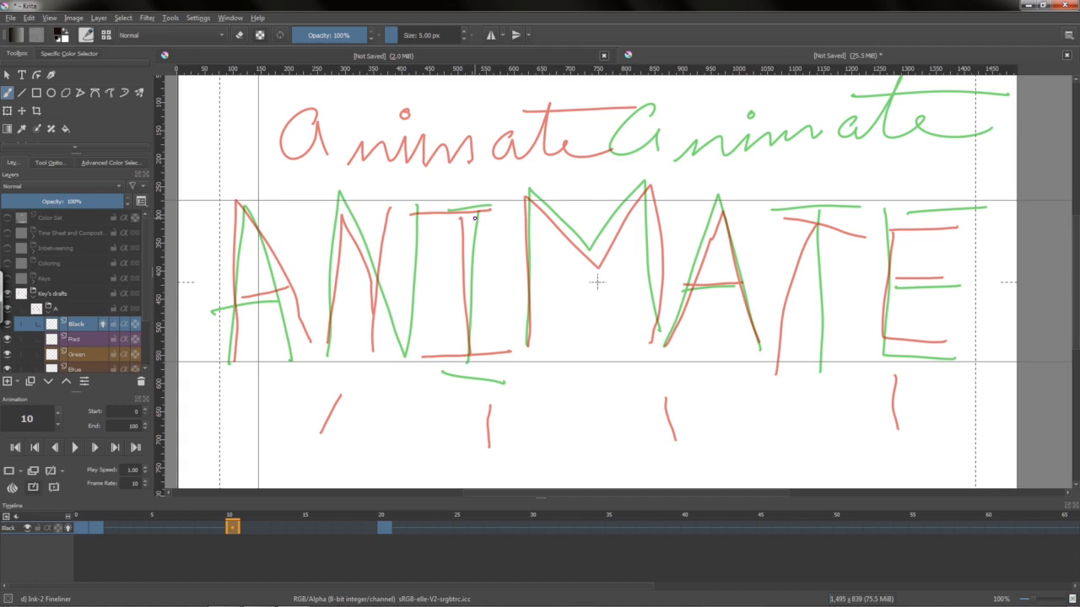
click(240, 530)
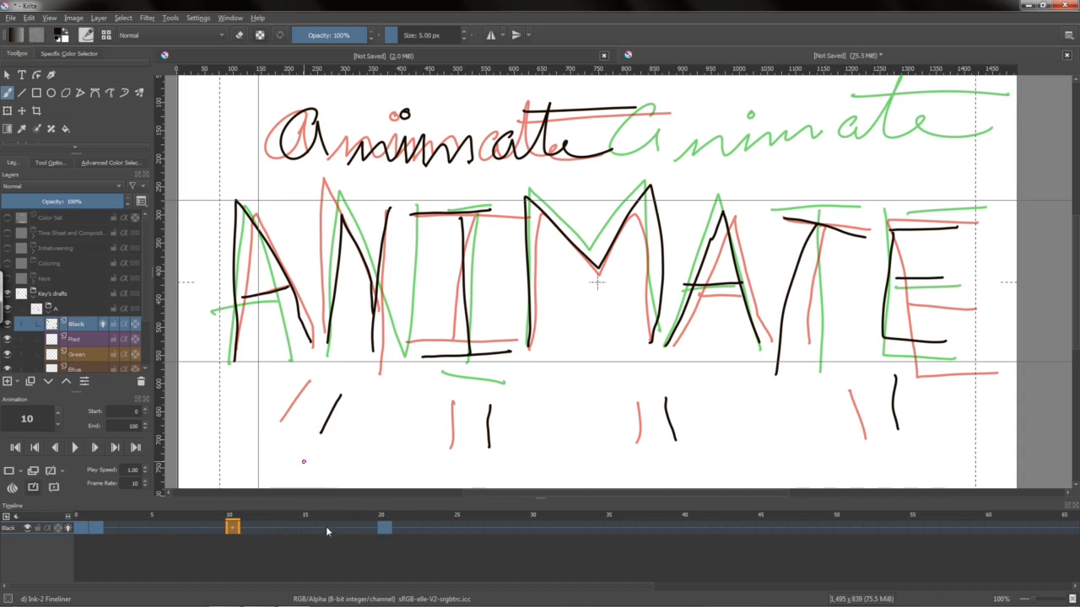
key(Right)
key(Left)
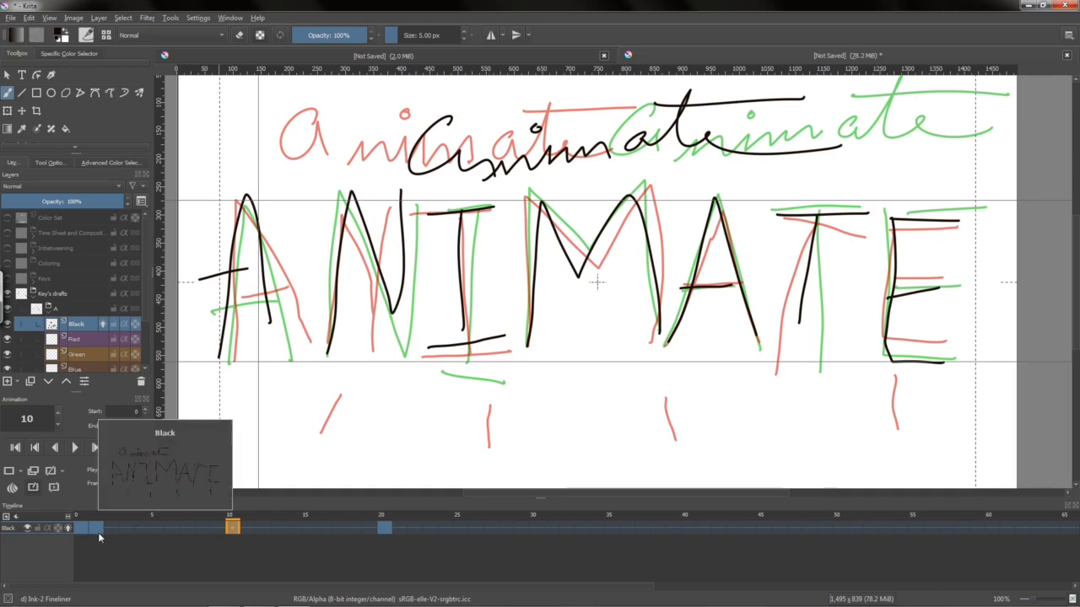
Add a keyframe at frame 5 of the Black layer for the in-between lettering
click(159, 526)
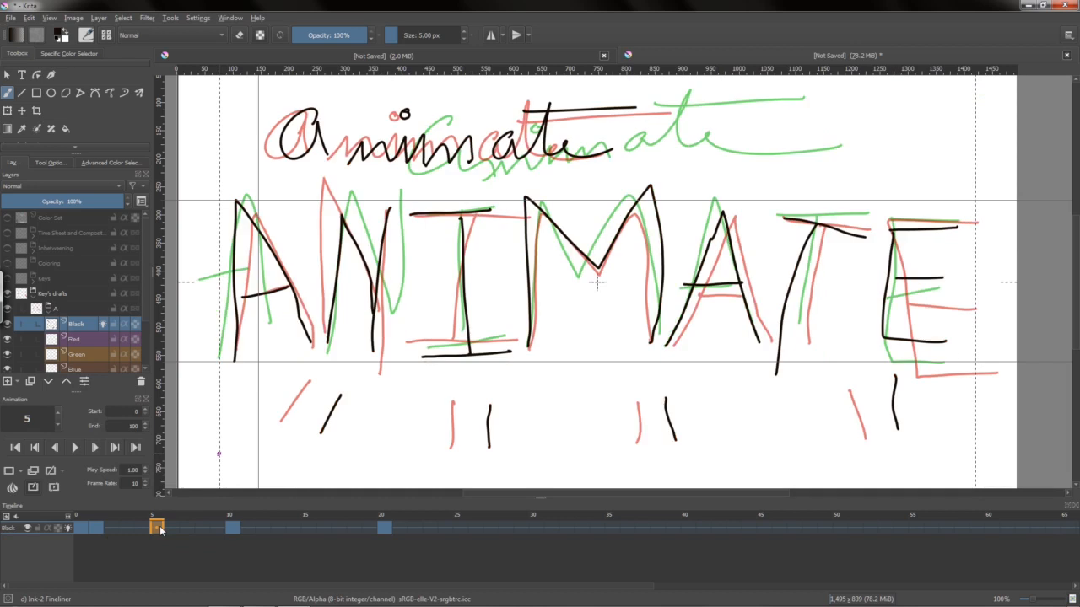
key(Insert)
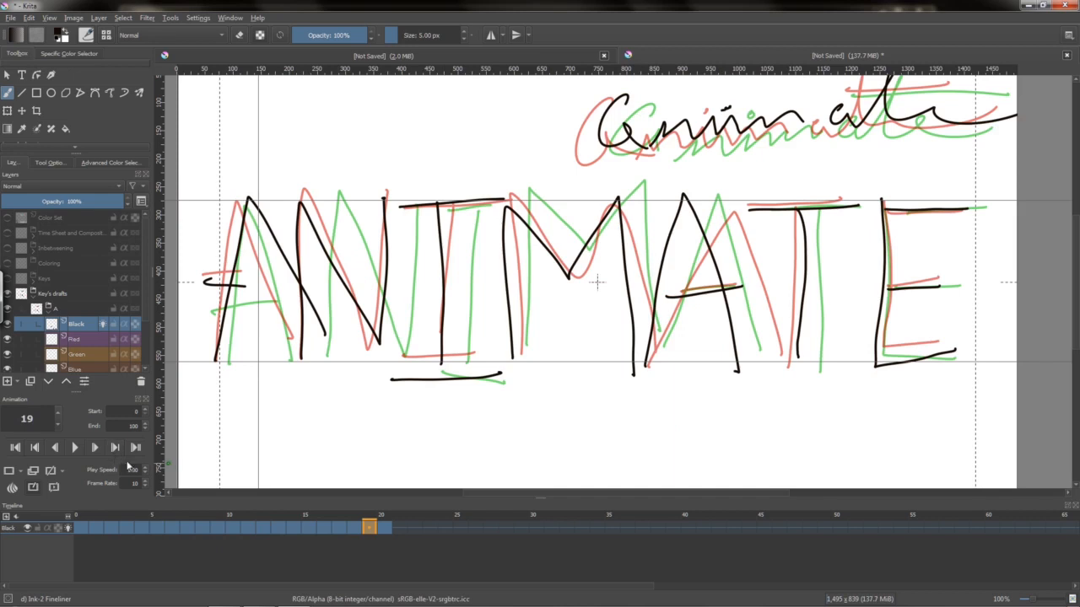
Set the animation's end time to frame 20 and play the lettering back once before stopping it
right_click(377, 528)
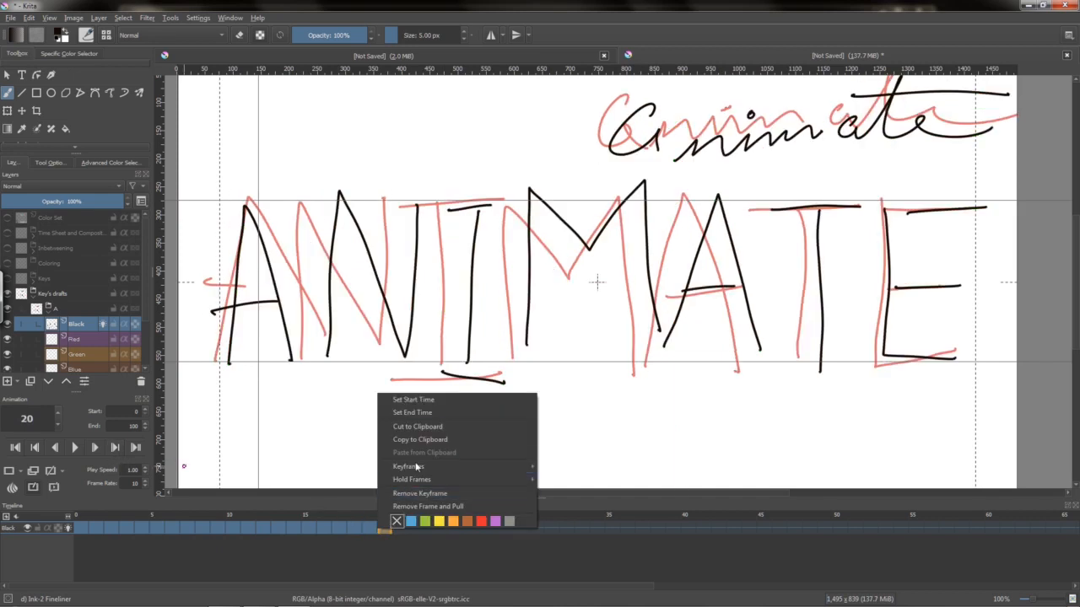
click(425, 413)
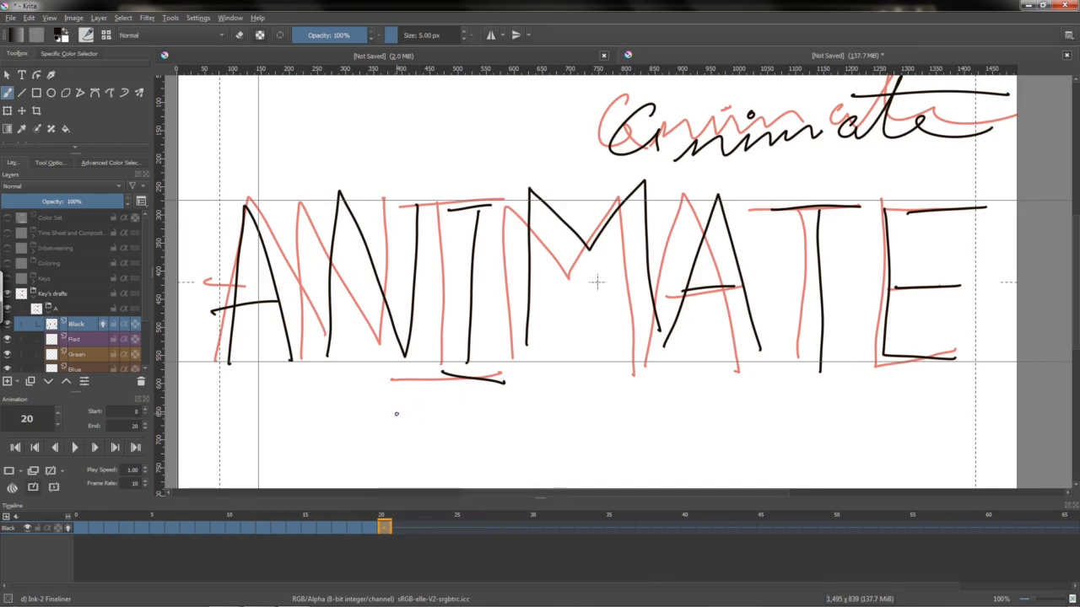
double_click(135, 425)
text(10030)
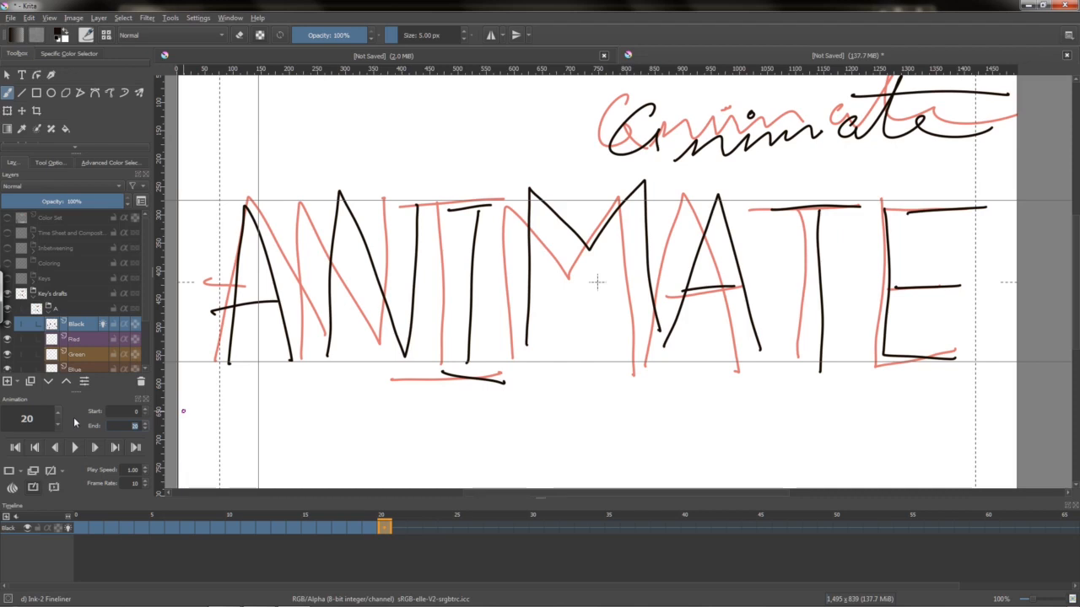
click(75, 448)
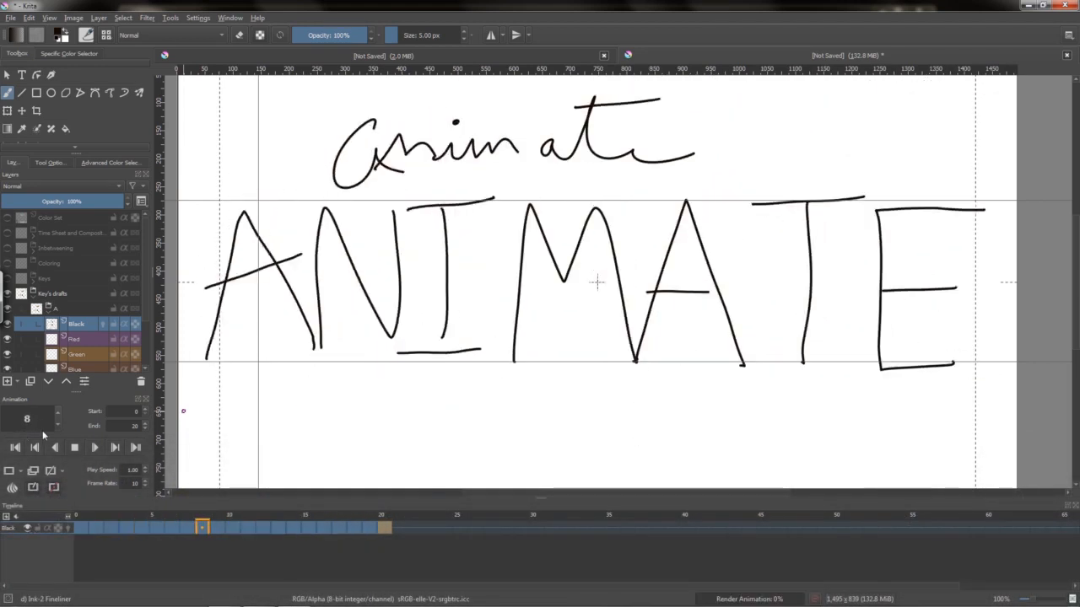
click(78, 447)
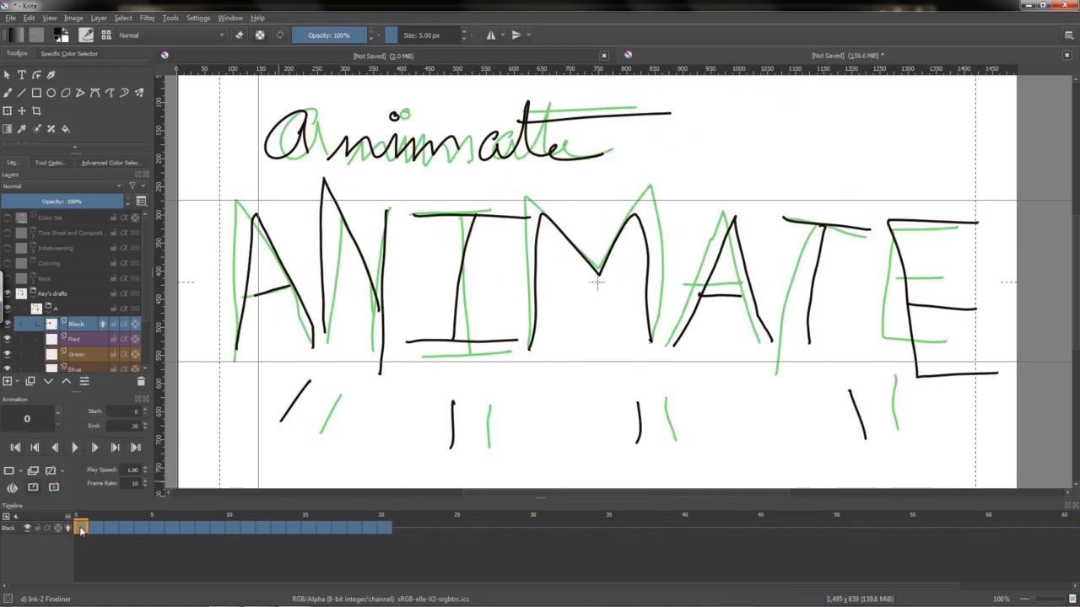
Add a new paint layer above the Black layer and name it Dashes
click(7, 381)
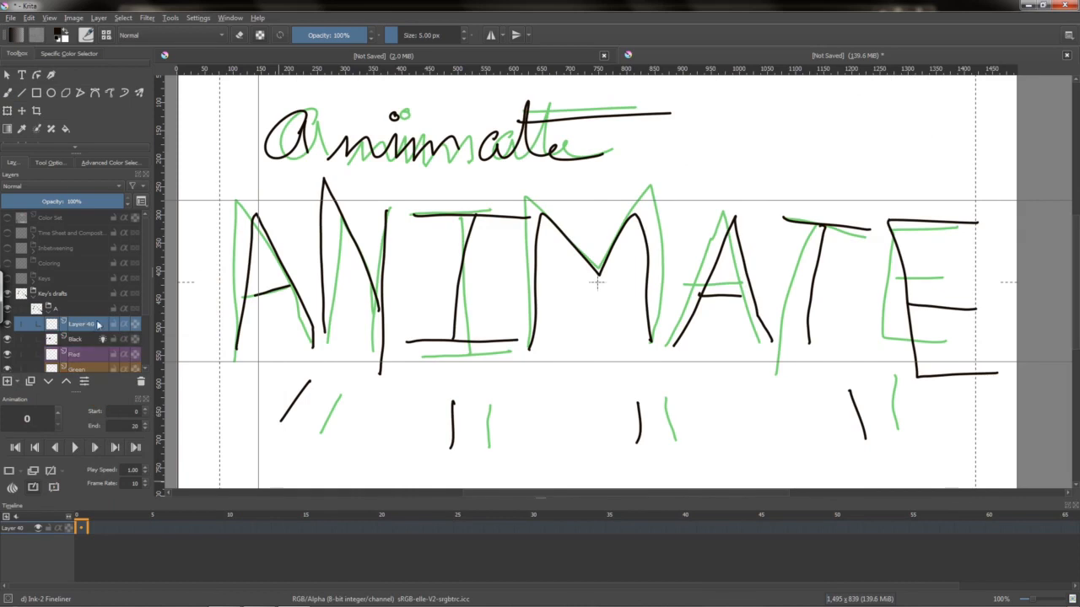
right_click(94, 326)
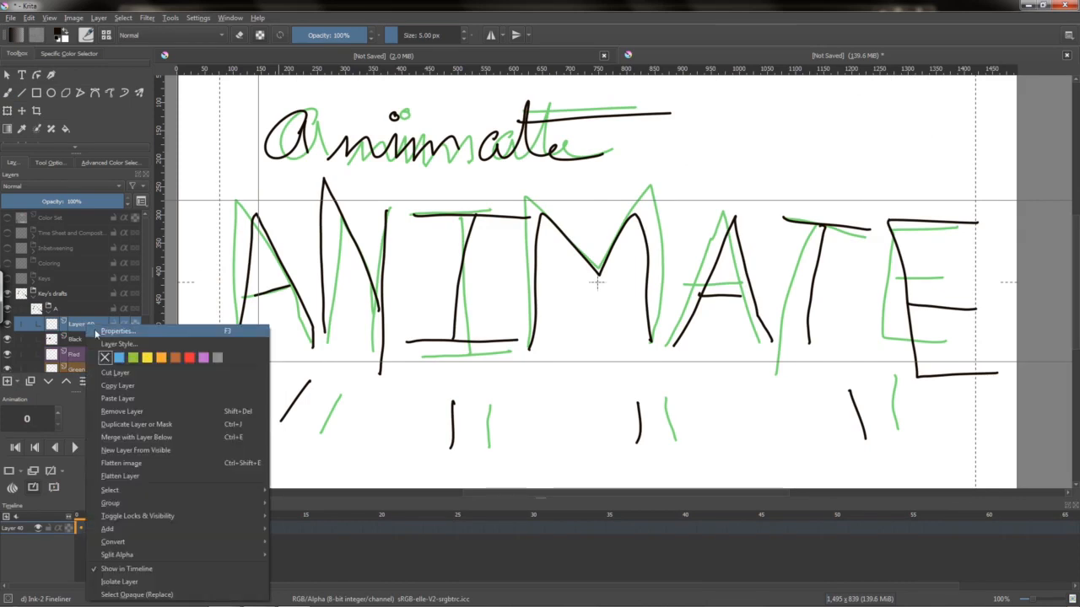
click(116, 331)
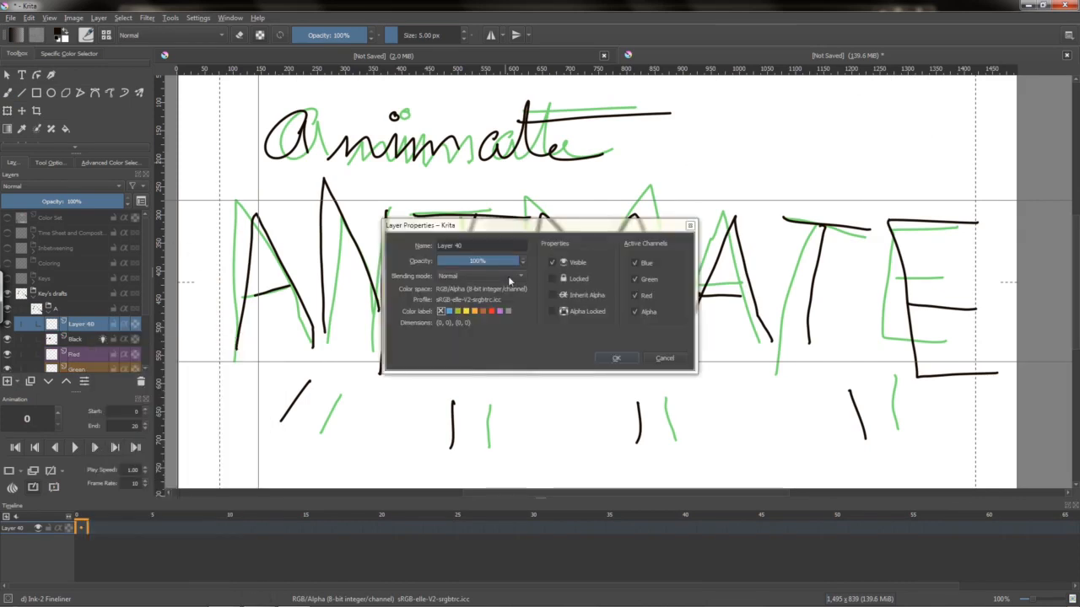
click(476, 244)
text(Dashes)
key(Return)
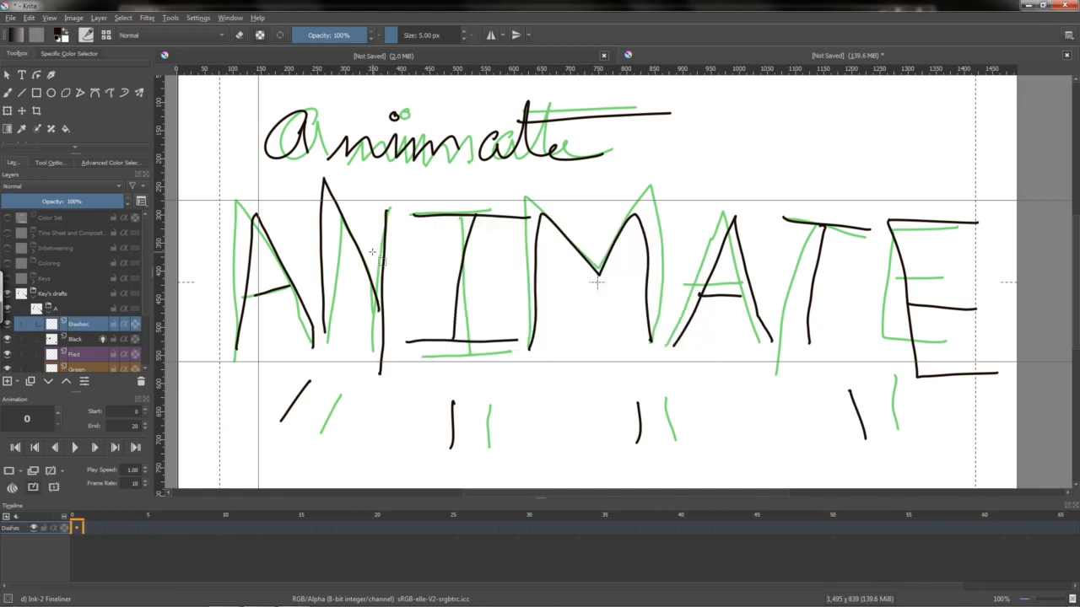
Show and lock the Black layer in the timeline, and turn on onion skins for the Dashes layer
right_click(74, 338)
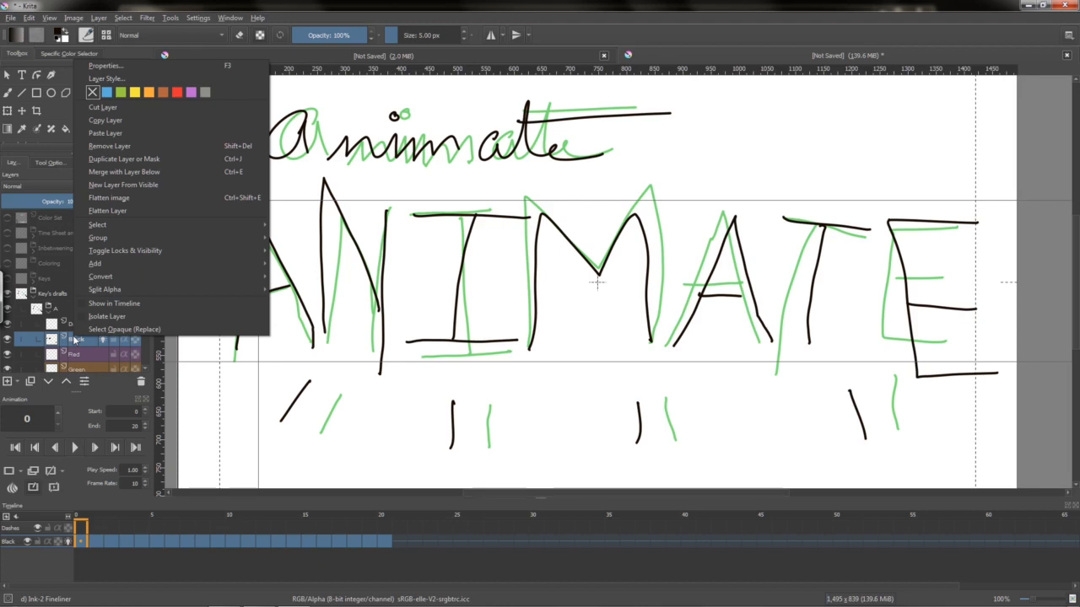
click(120, 305)
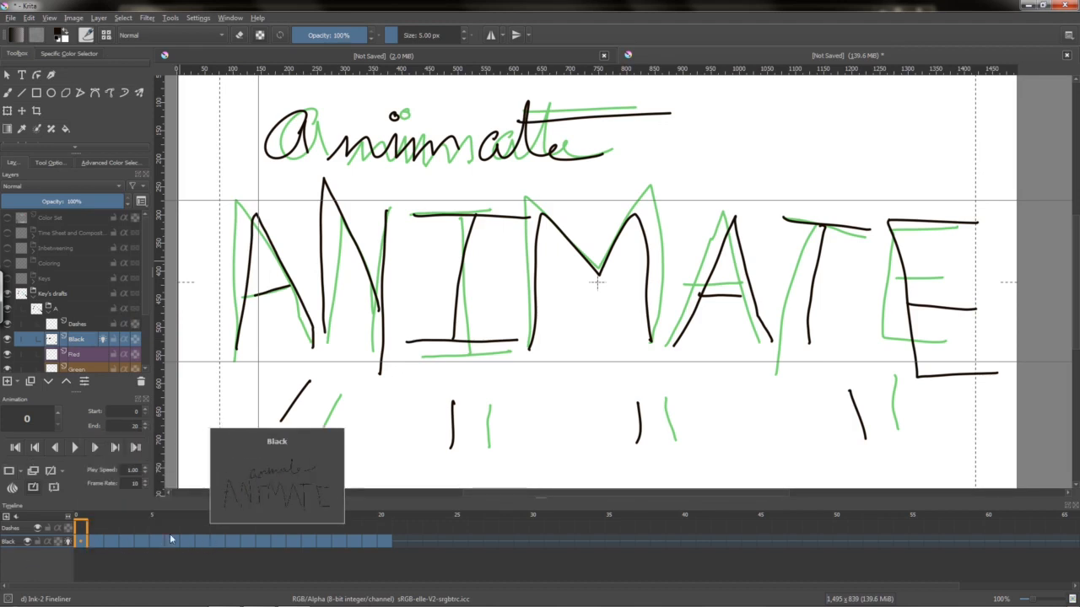
click(84, 528)
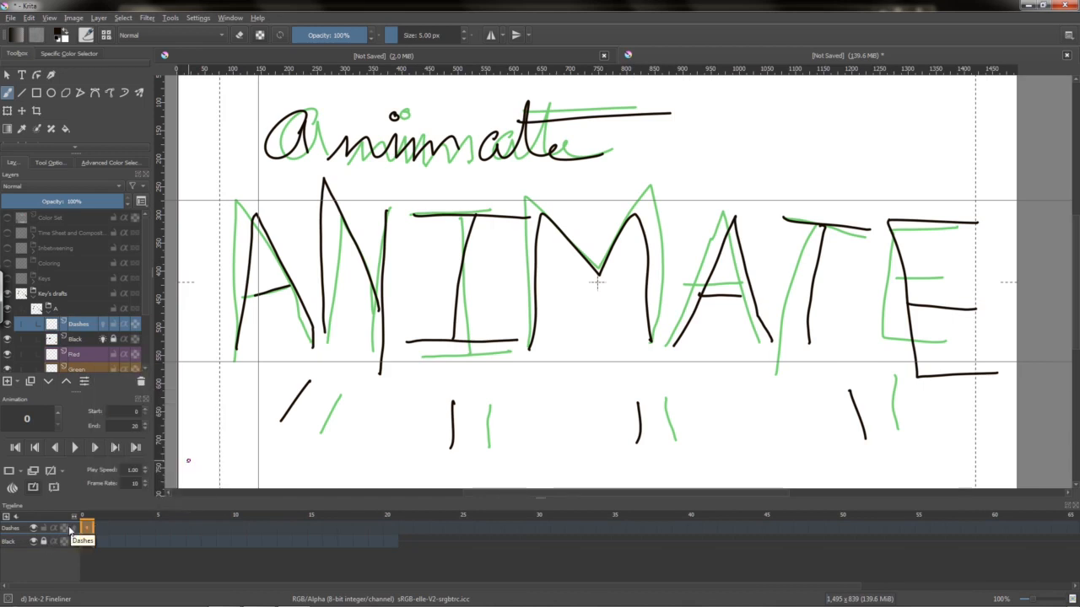
click(73, 529)
On frame 0 of the Dashes layer, draw four short dashes beside the existing marks below the capitals
drag(310, 381, 288, 423)
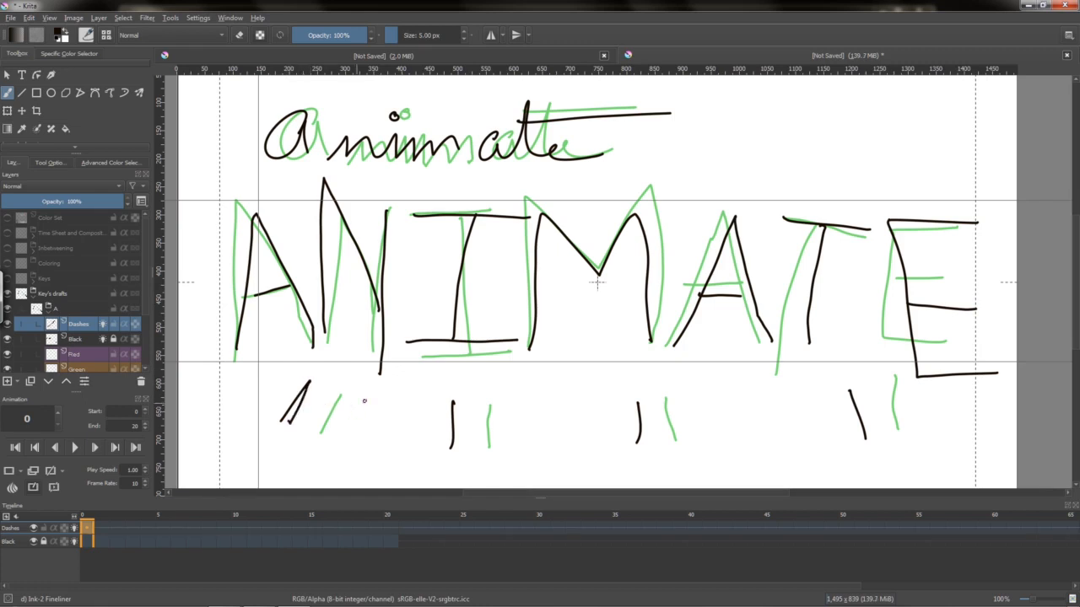
drag(453, 403, 462, 444)
drag(643, 404, 650, 446)
drag(848, 387, 862, 428)
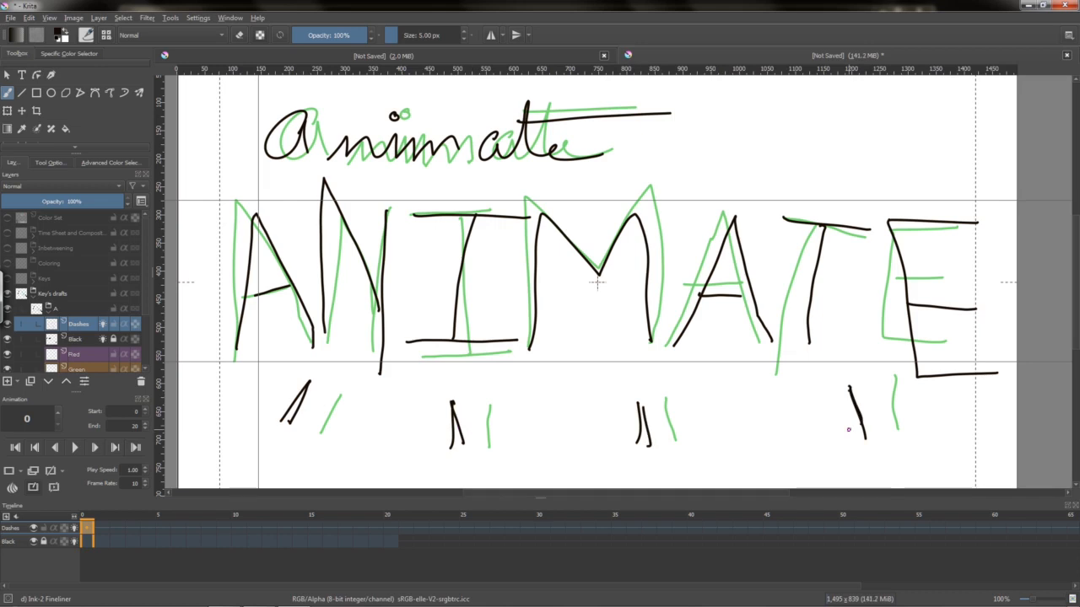
With the Black layer hidden, draw four dashes on a cleared frame 4 of the Dashes layer, slightly left of the onion-skinned ones
click(150, 528)
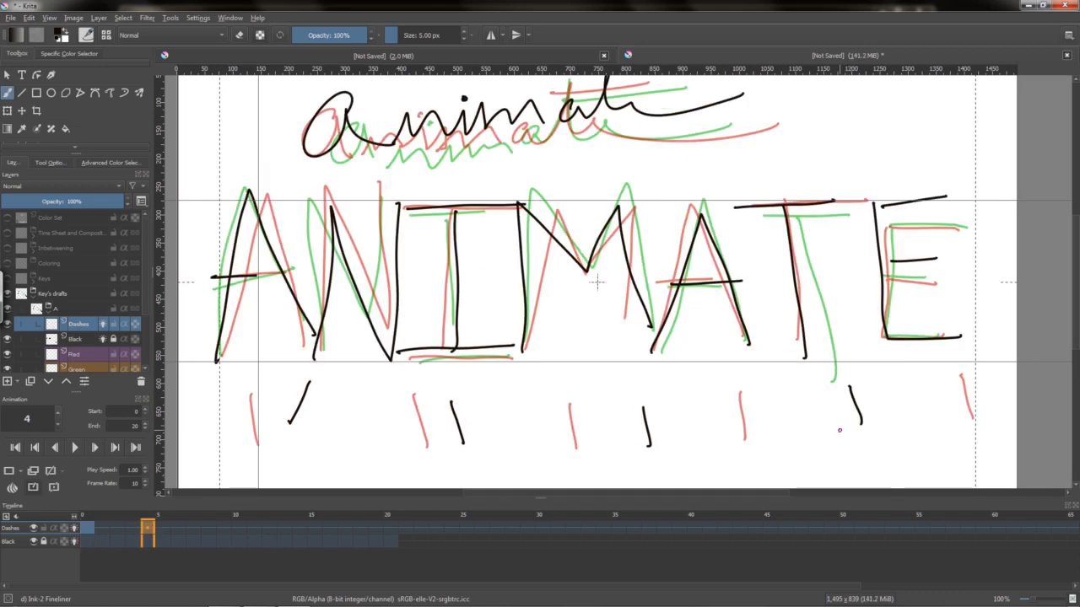
key(Delete)
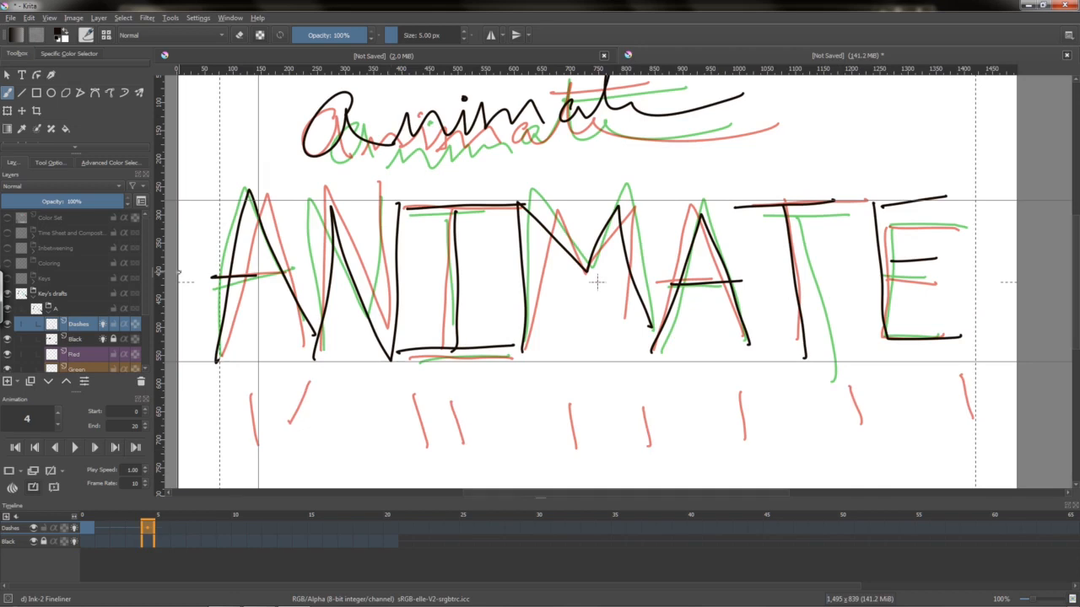
click(33, 543)
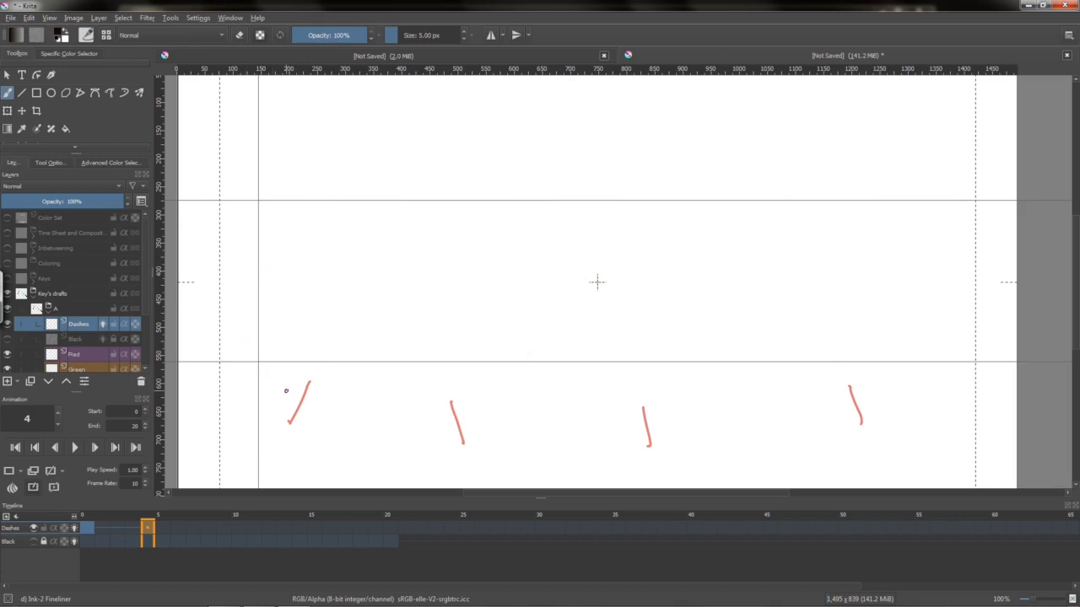
drag(290, 381, 267, 428)
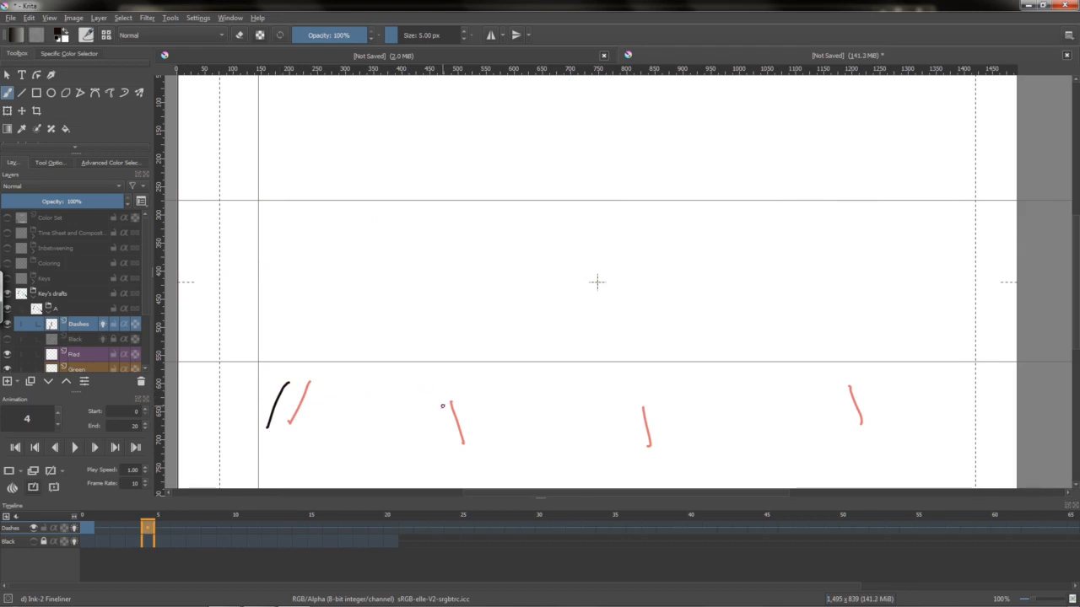
drag(432, 397, 440, 456)
On frame 2 of the Dashes layer, draw three dashes midway between the onion-skinned dashes of frames 0 and 4
key(Left)
key(Left)
drag(365, 394, 349, 455)
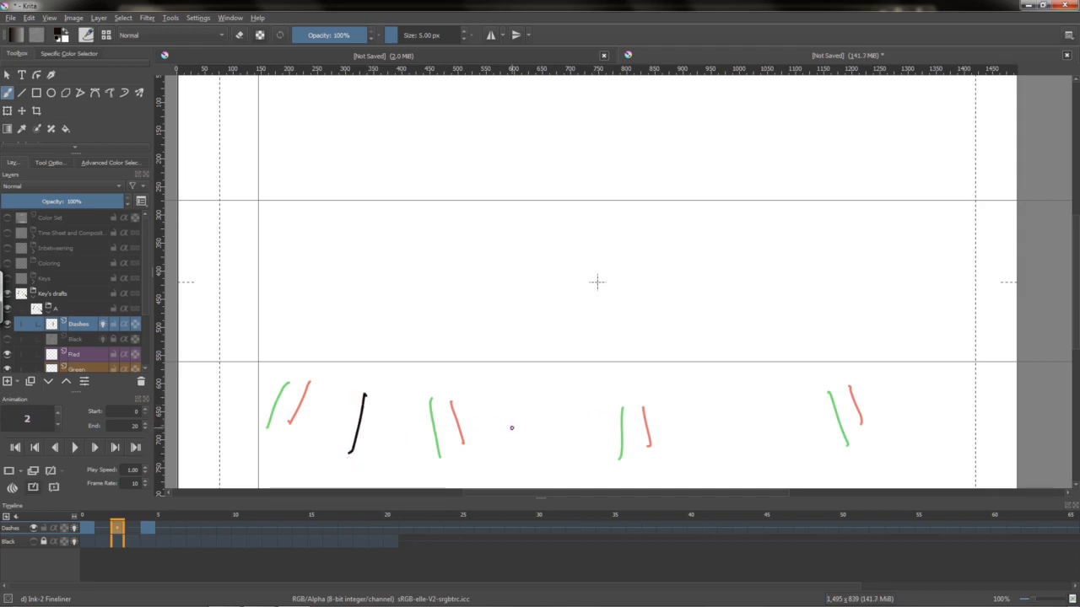
click(542, 404)
drag(542, 405, 536, 459)
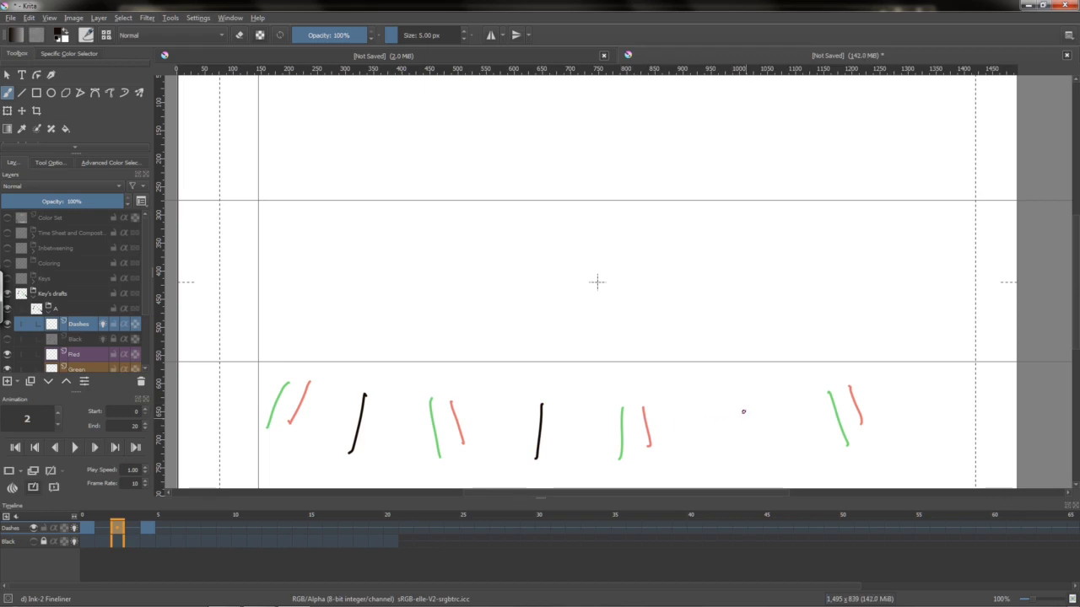
Complete the Dashes in-betweens with four dashes on frame 1 and three on frame 3, spaced between the onion skins
key(Right)
drag(581, 408, 572, 460)
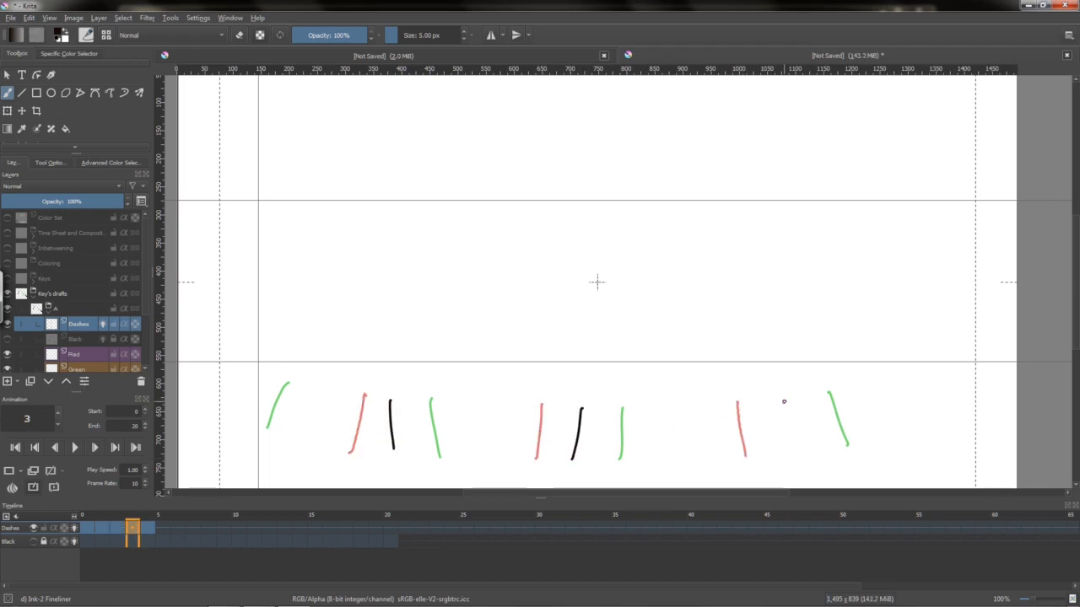
drag(785, 399, 801, 452)
key(period)
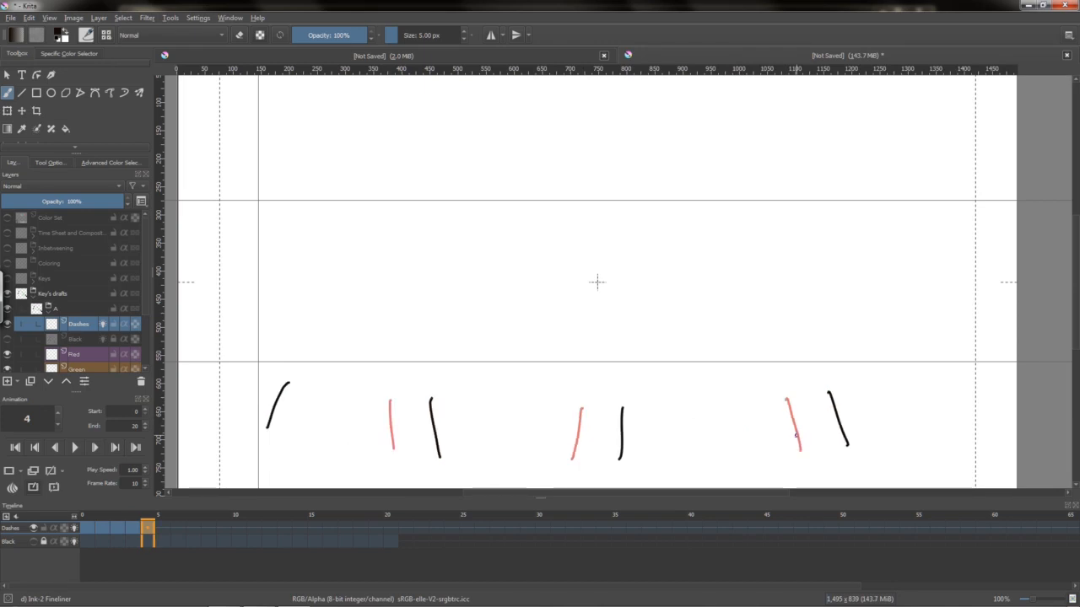
key(period)
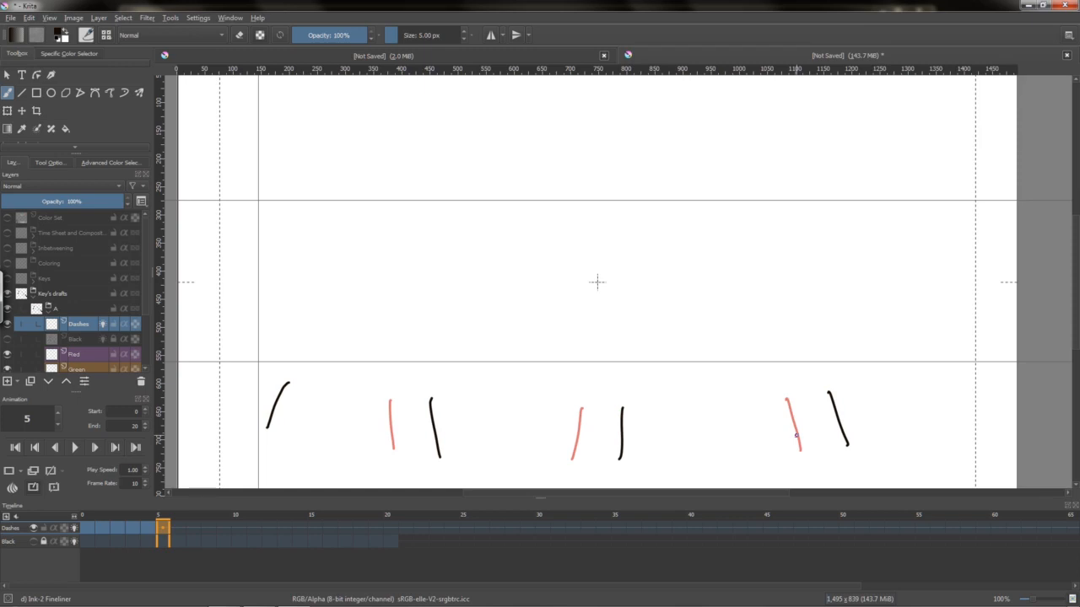
Select frames 0 to 4 of the Dashes layer and copy them to start at frame 5
click(85, 529)
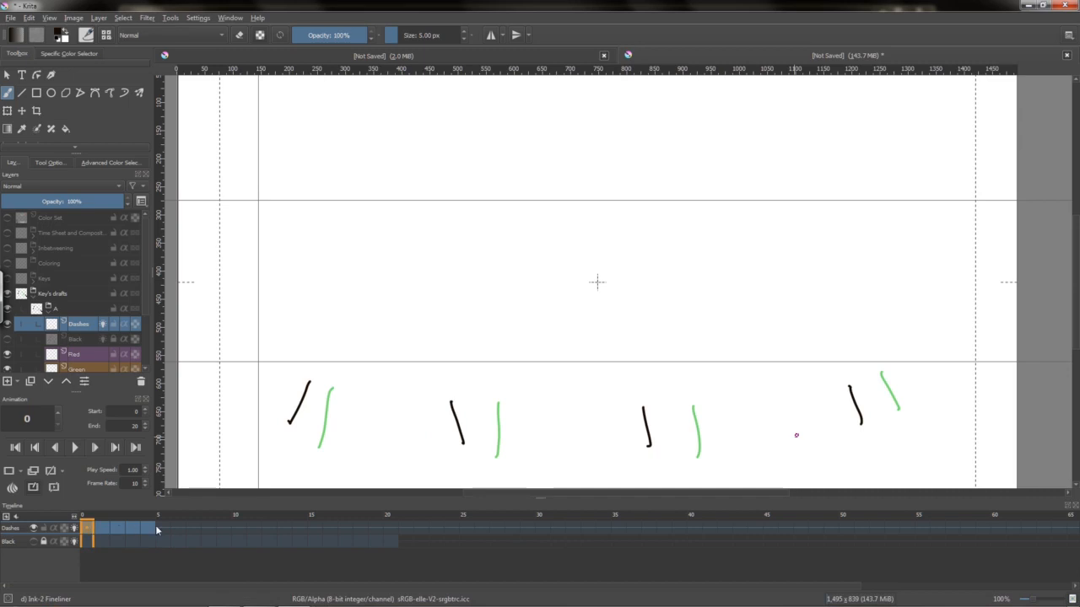
mouse_move(123, 525)
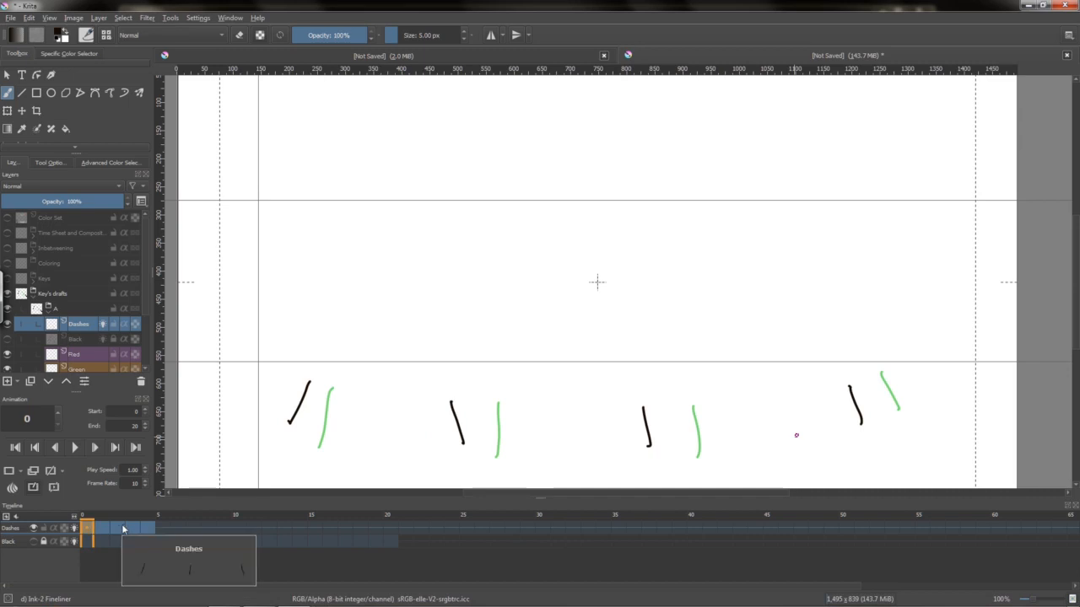
click(149, 529)
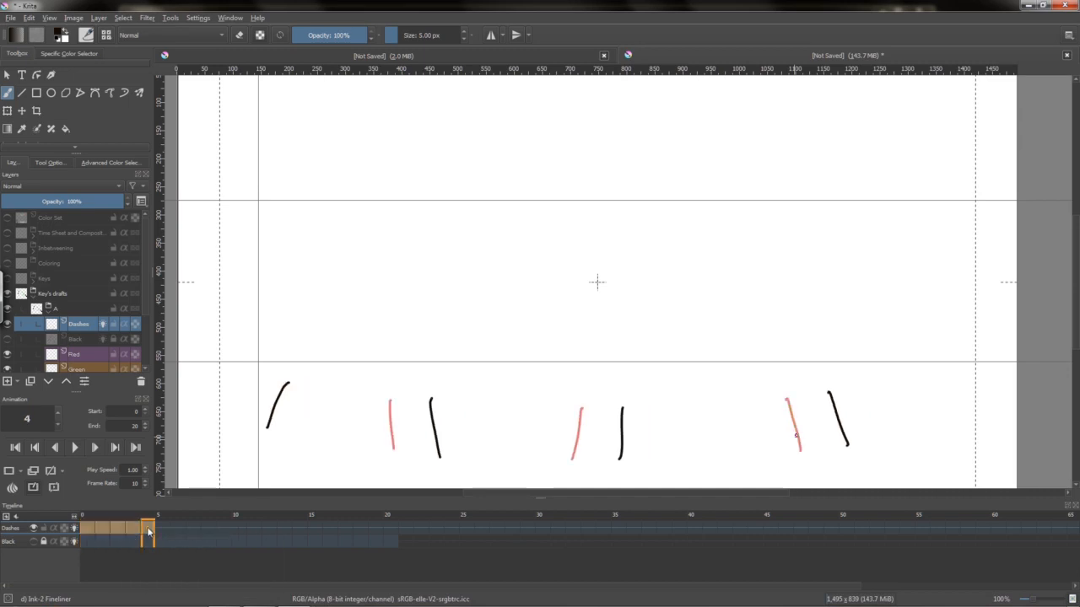
mouse_move(148, 529)
drag(85, 530, 165, 530)
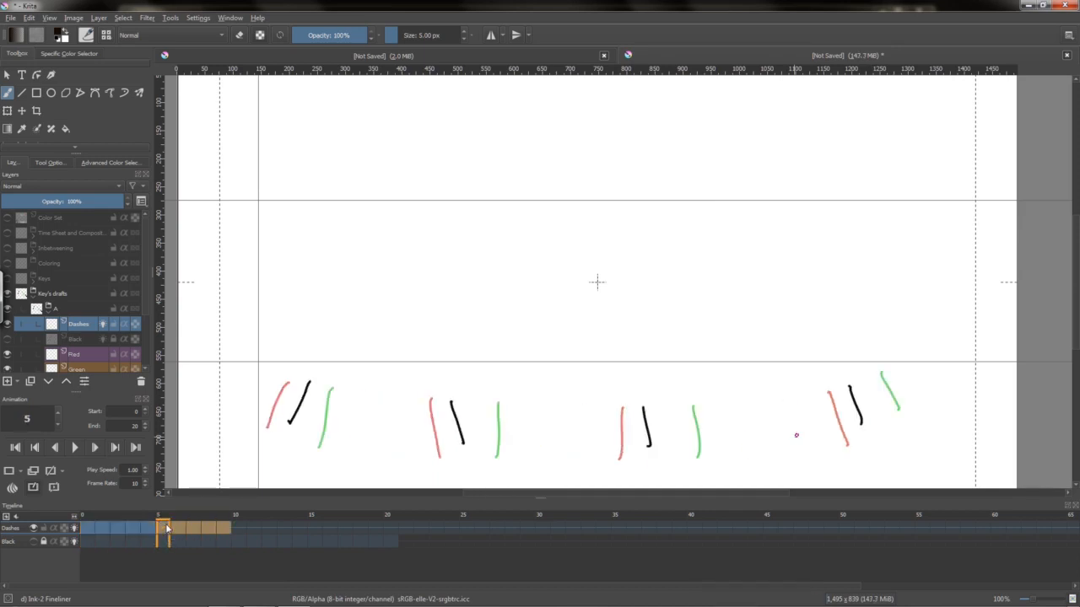
Step through the Dashes layer from frame 0 to frame 10 to check that the dash cycle repeats smoothly
click(89, 530)
key(Right)
key(Right)
key(Right)
key(Right)
key(Right)
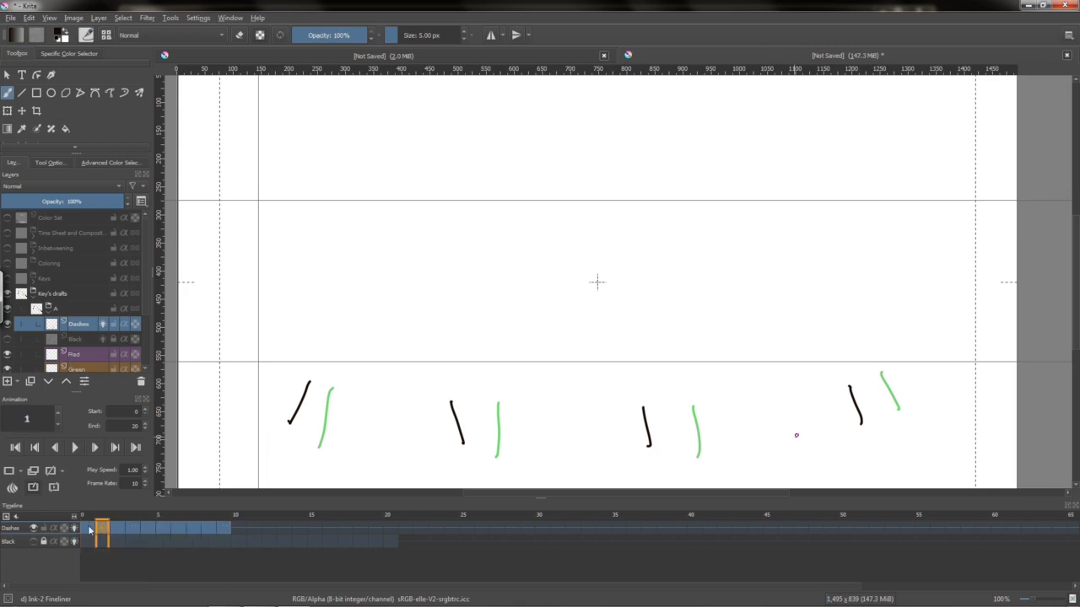
key(Right)
key(Right)
key(Right)
key(Right)
key(Right)
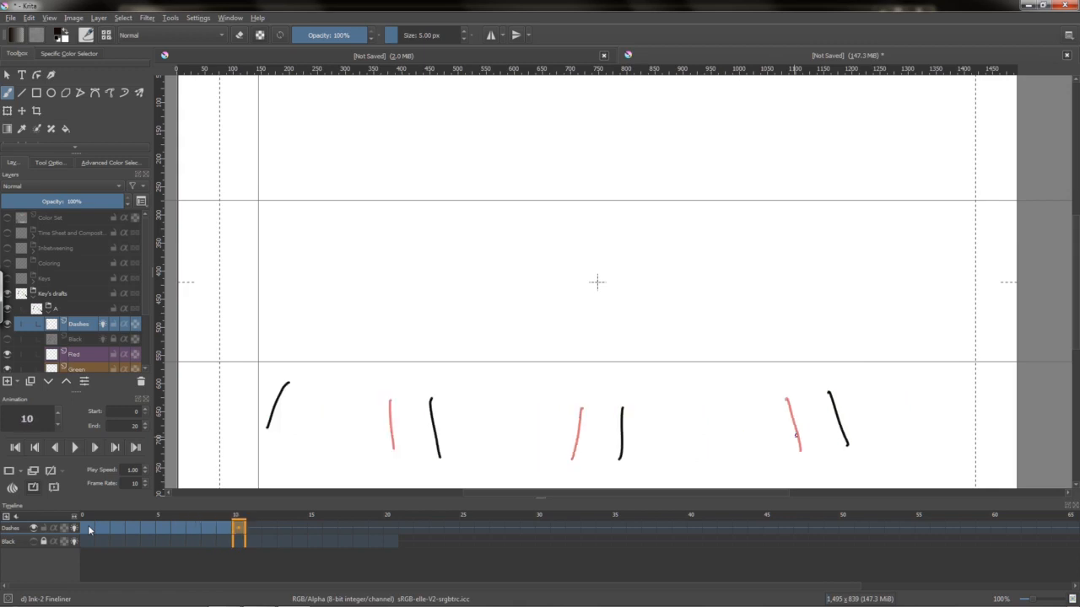
Select frames 0 to 9 of the Dashes layer and copy them to start at frame 10
click(90, 530)
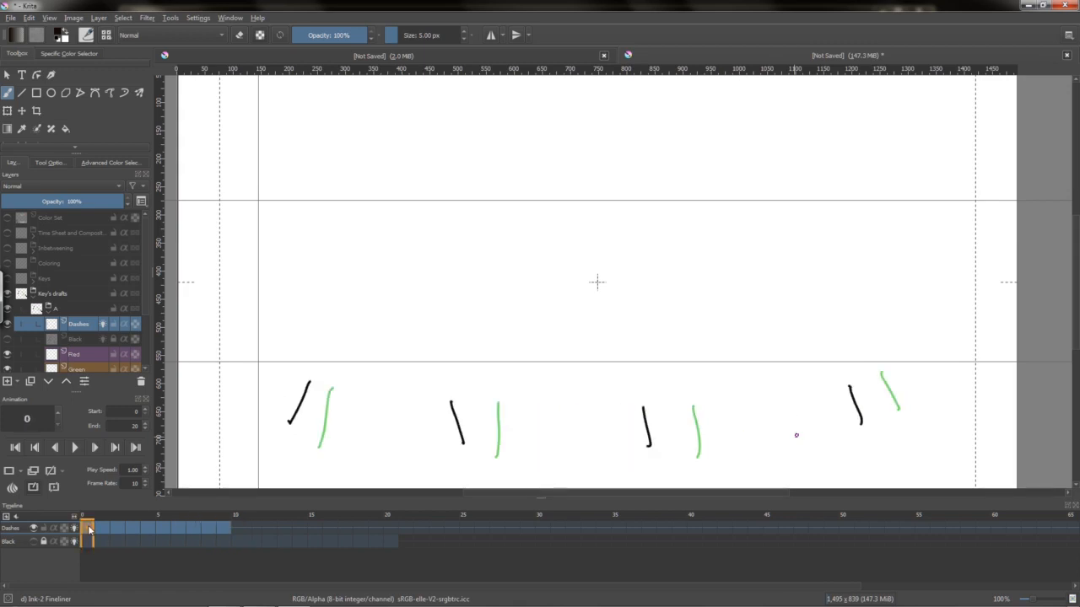
shift+click(224, 528)
drag(88, 530, 237, 531)
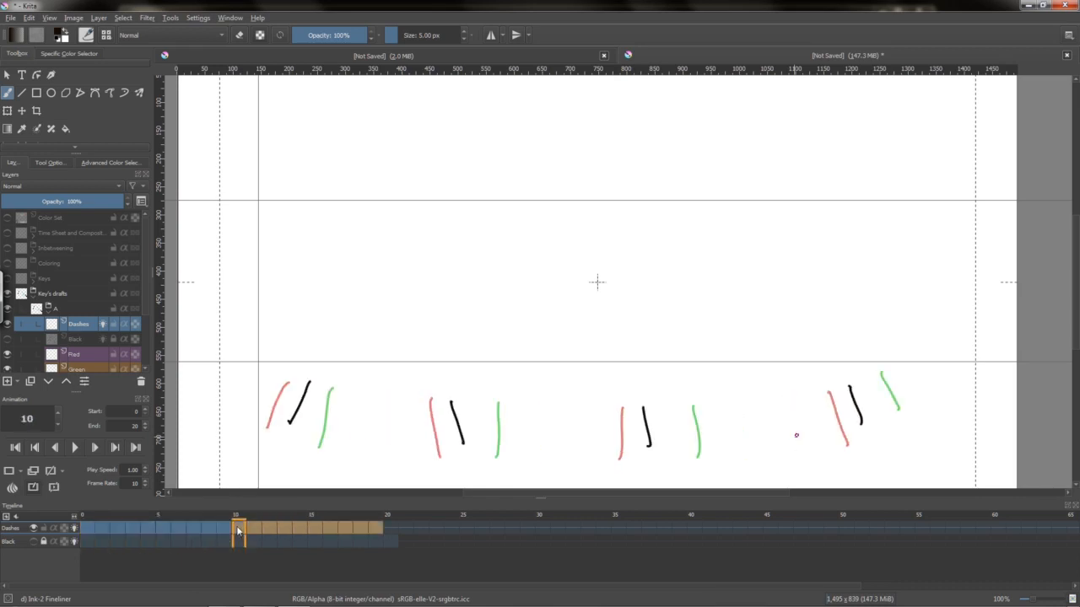
Copy the first Dashes frame to frame 20 and play the looping dash animation
click(92, 528)
drag(87, 529, 391, 528)
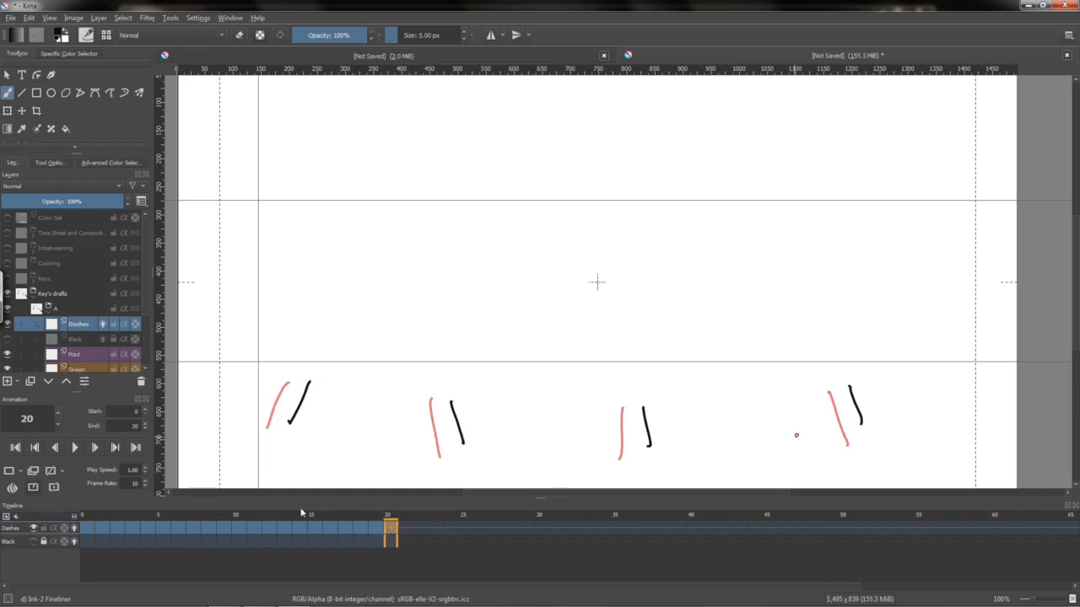
click(74, 447)
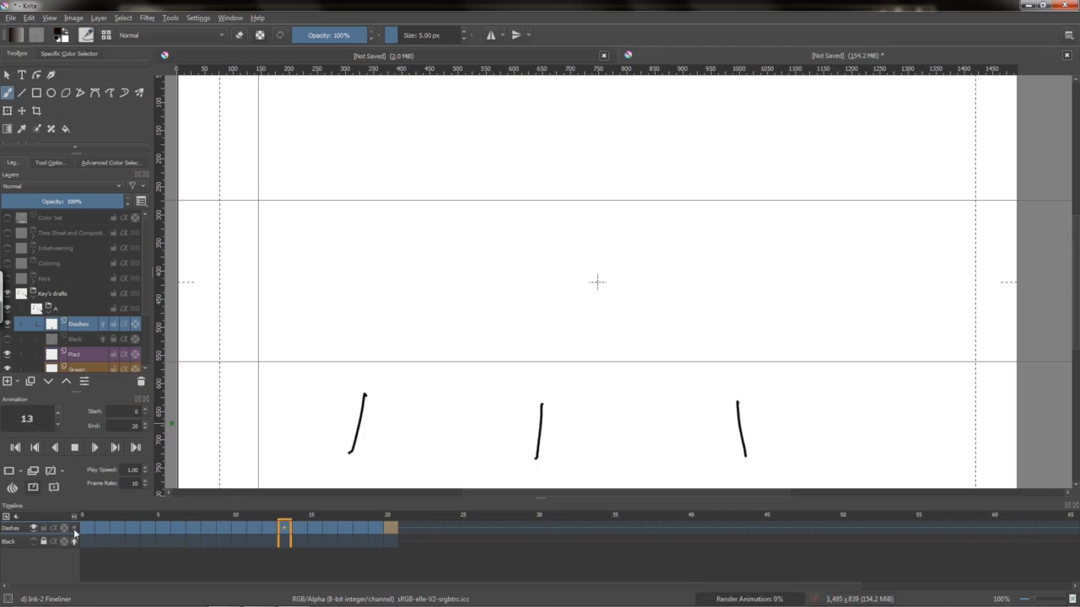
Turn on onion skinning for the Dashes layer and stop the animation playback
click(74, 529)
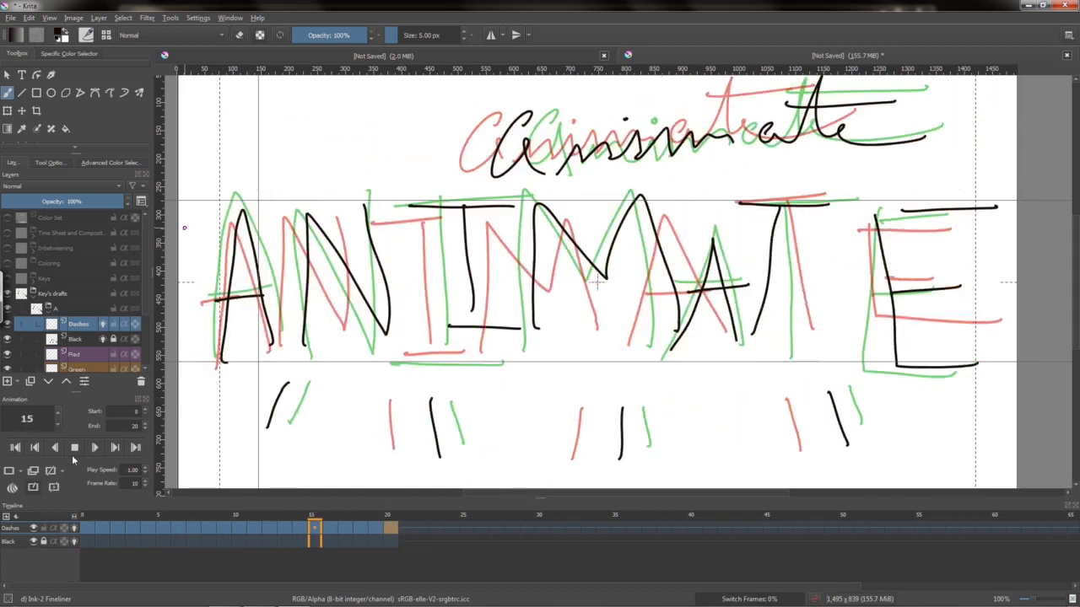
click(74, 451)
Try to render the animation as the MPEG-4 video animate ANIMATE.mp4 with the FFmpeg location left empty
click(10, 18)
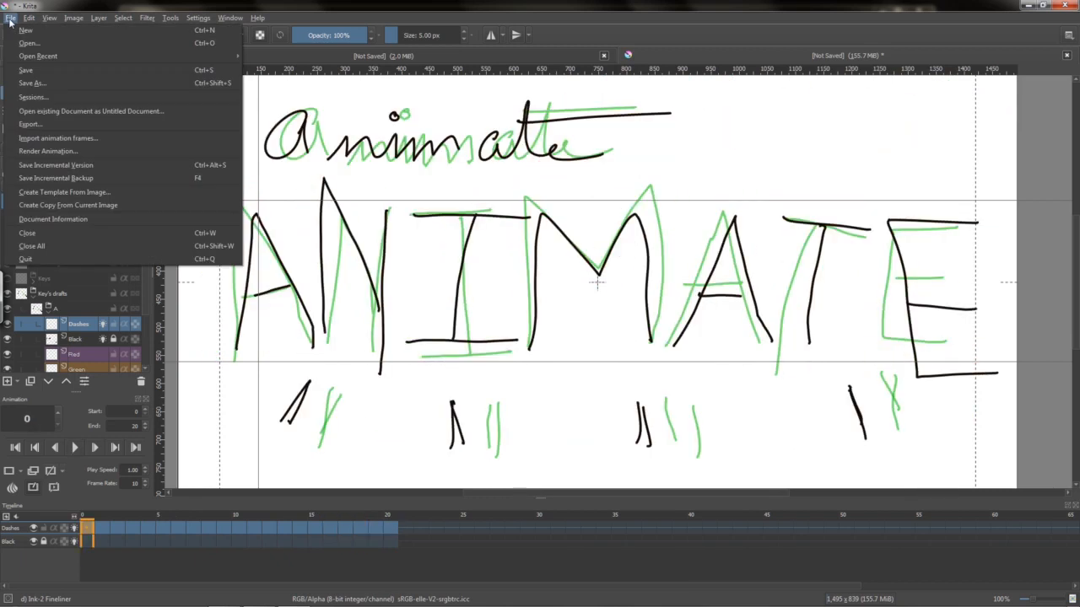
click(63, 154)
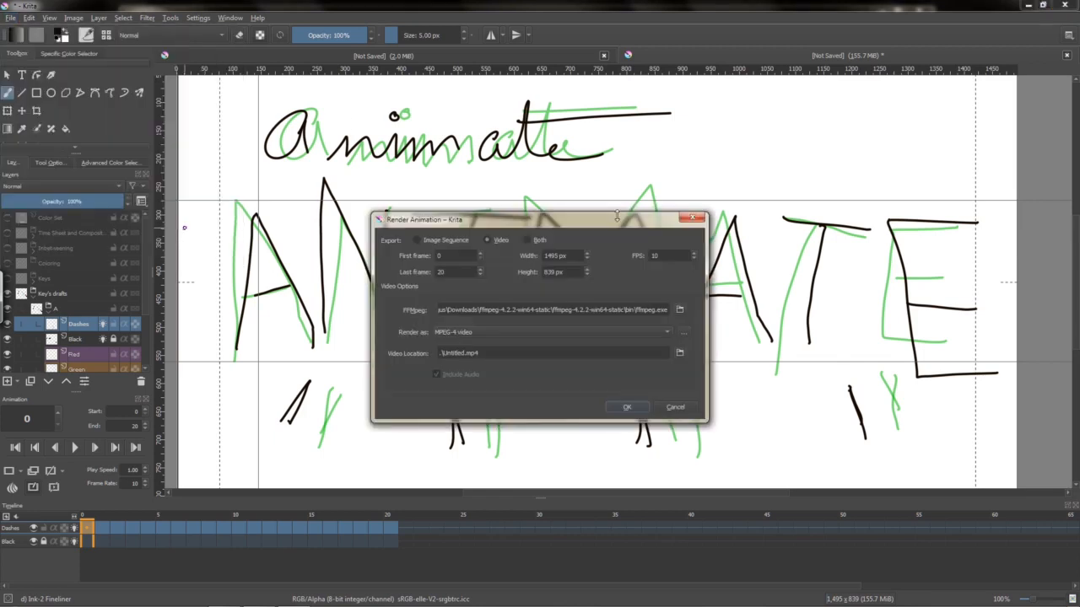
drag(617, 217, 643, 197)
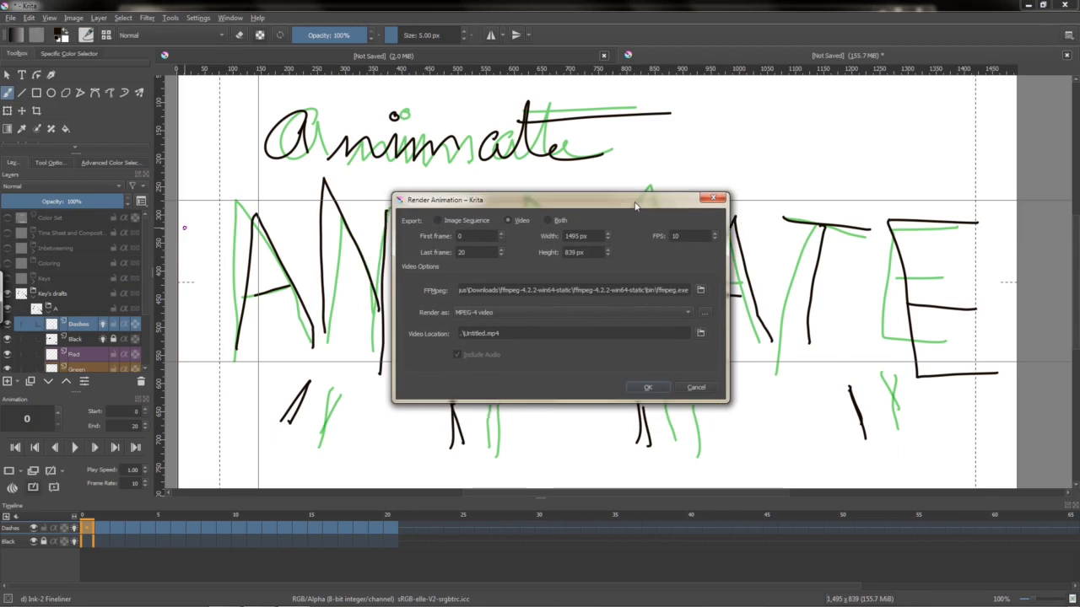
triple_click(638, 282)
key(BackSpace)
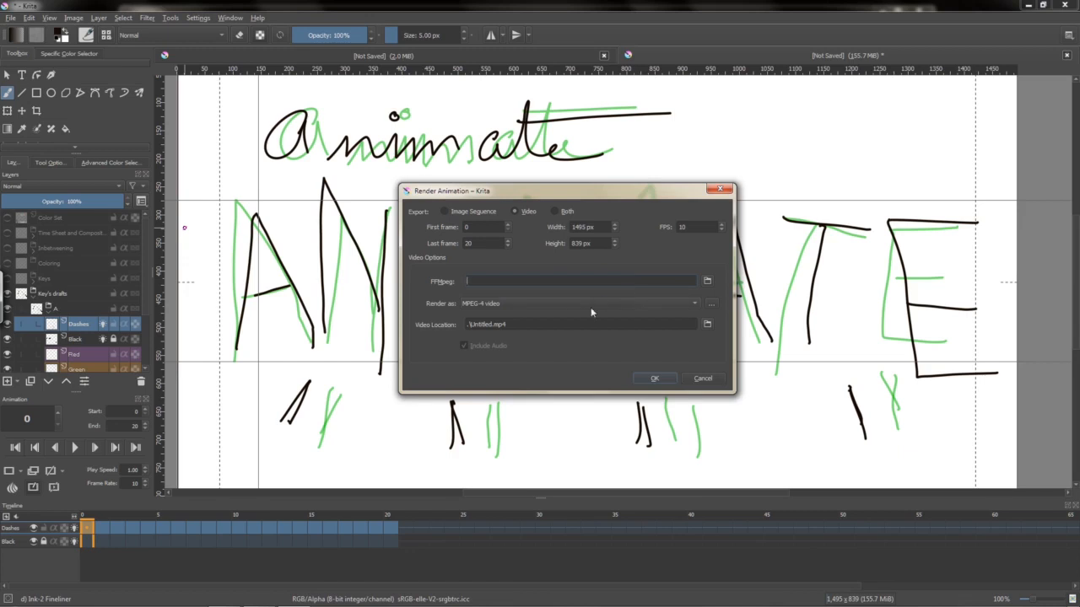
click(660, 379)
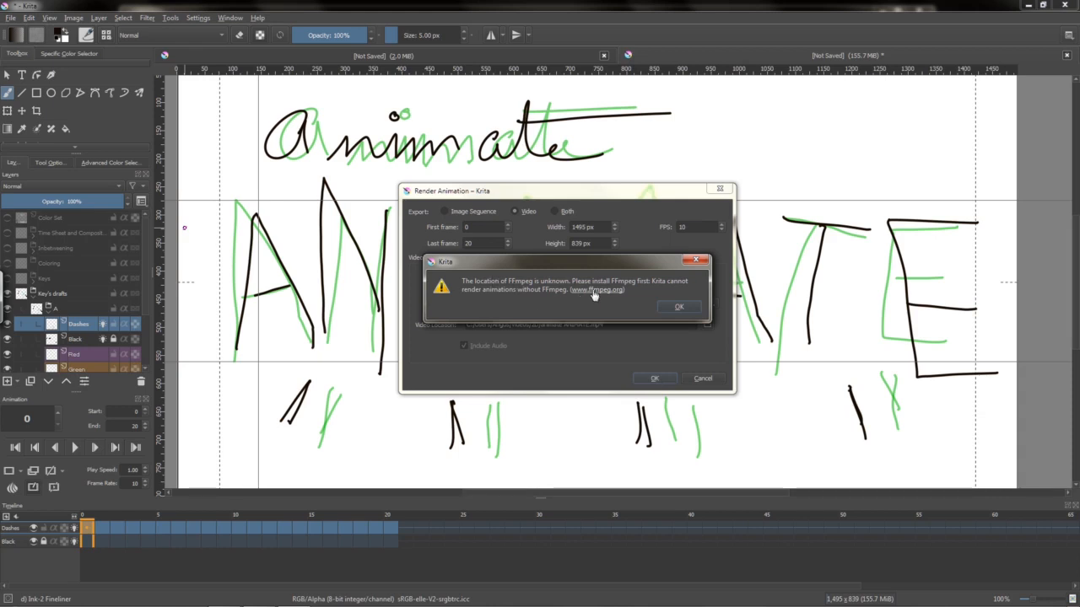
click(676, 307)
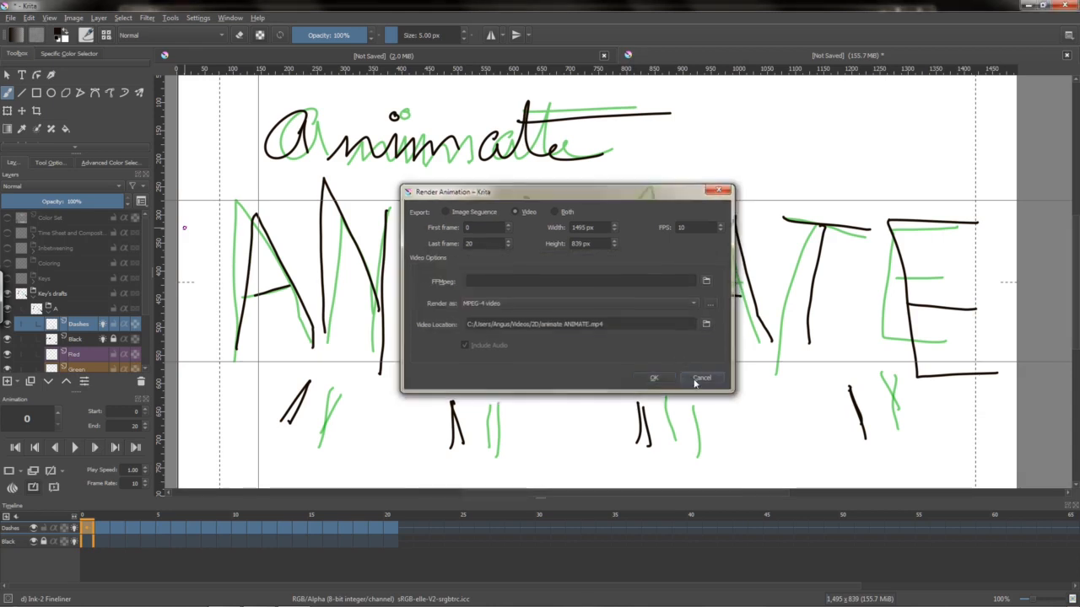
click(701, 378)
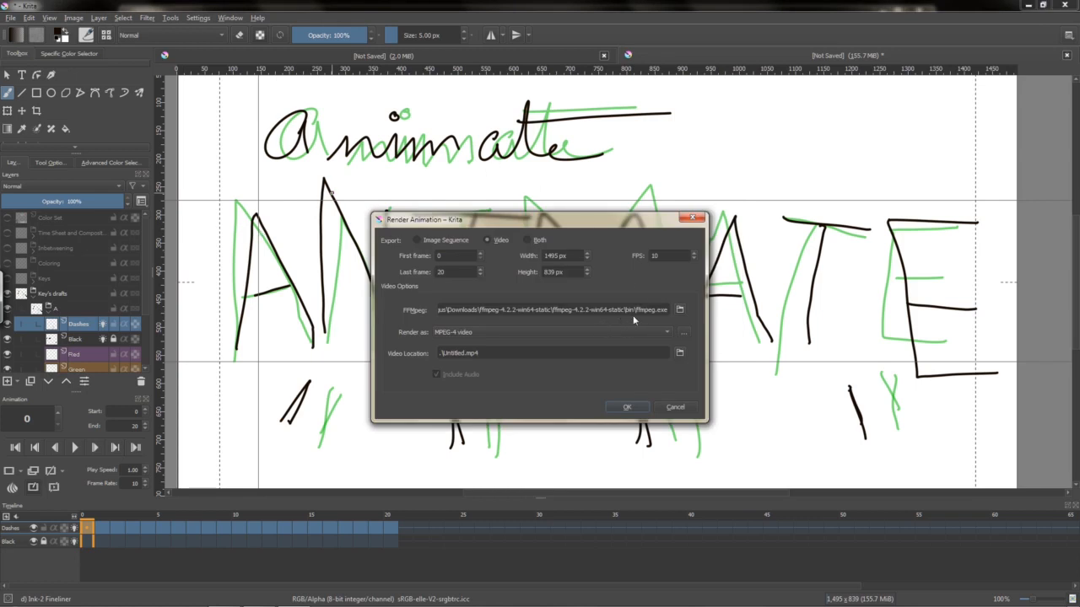
Render frames 0 to 20 at 10 FPS as the MPEG-4 video animate ANIMATE.mp4 in the Videos/2D folder, using the FFmpeg 4.2.2 executable
drag(574, 310, 590, 310)
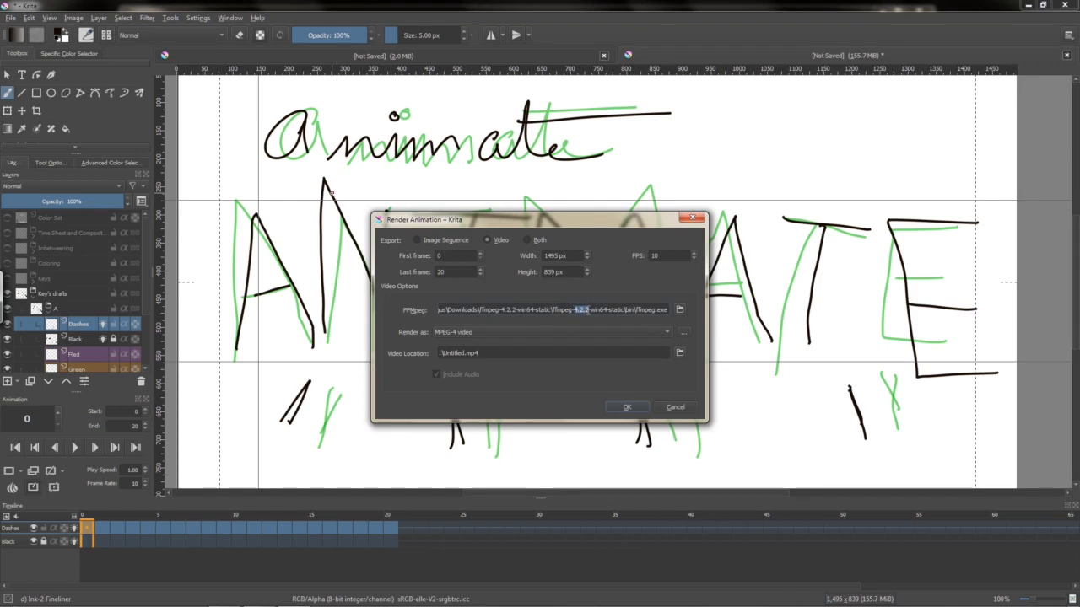
click(679, 354)
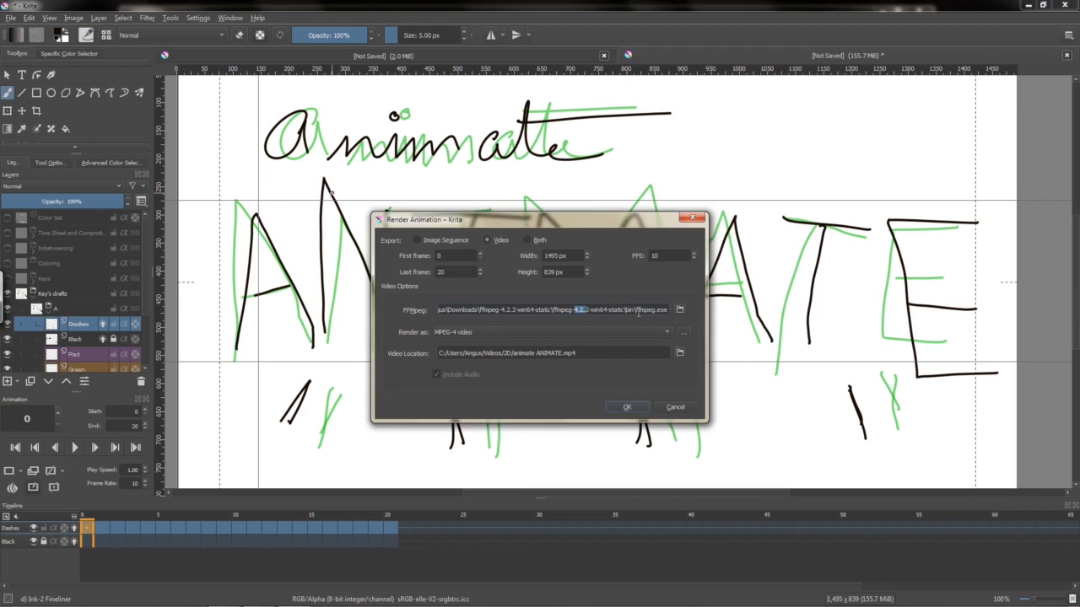
click(630, 355)
click(626, 409)
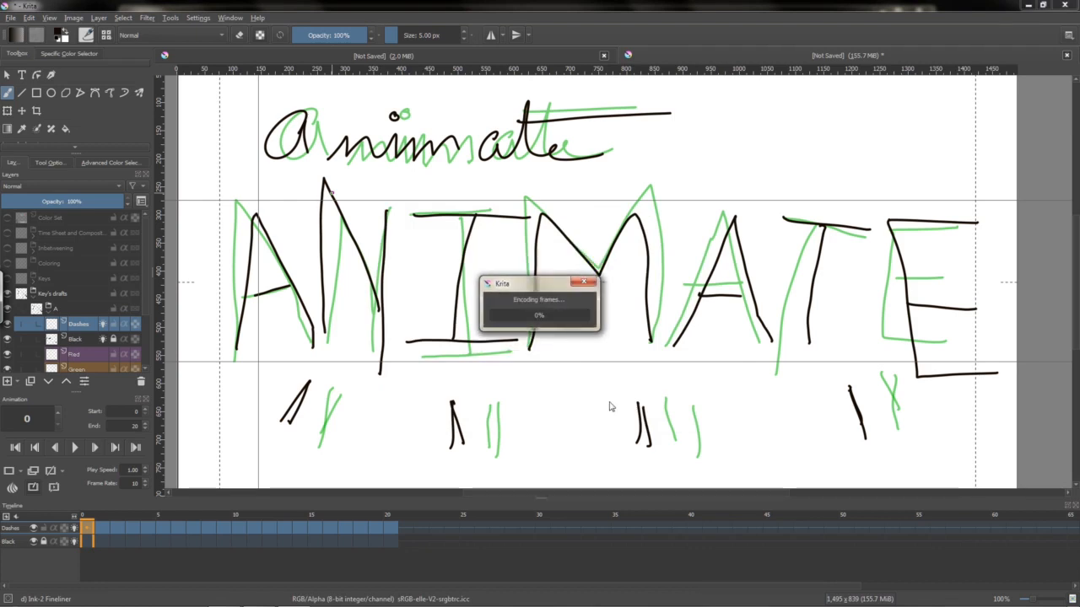
Scale the image to a width of 800 px with its proportions constrained
click(105, 162)
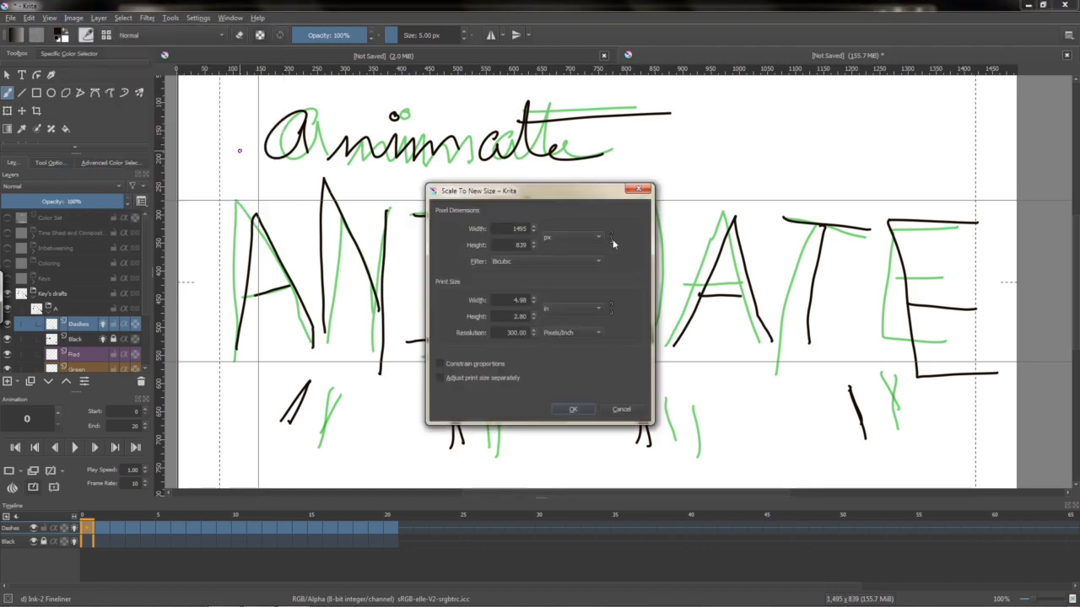
click(611, 239)
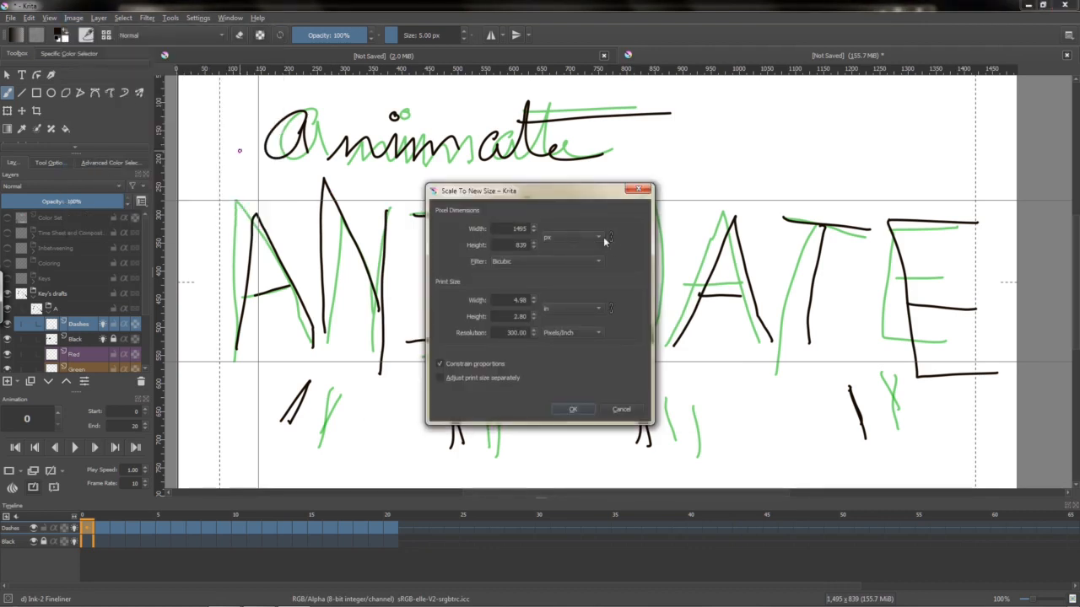
double_click(503, 228)
text(800)
click(572, 410)
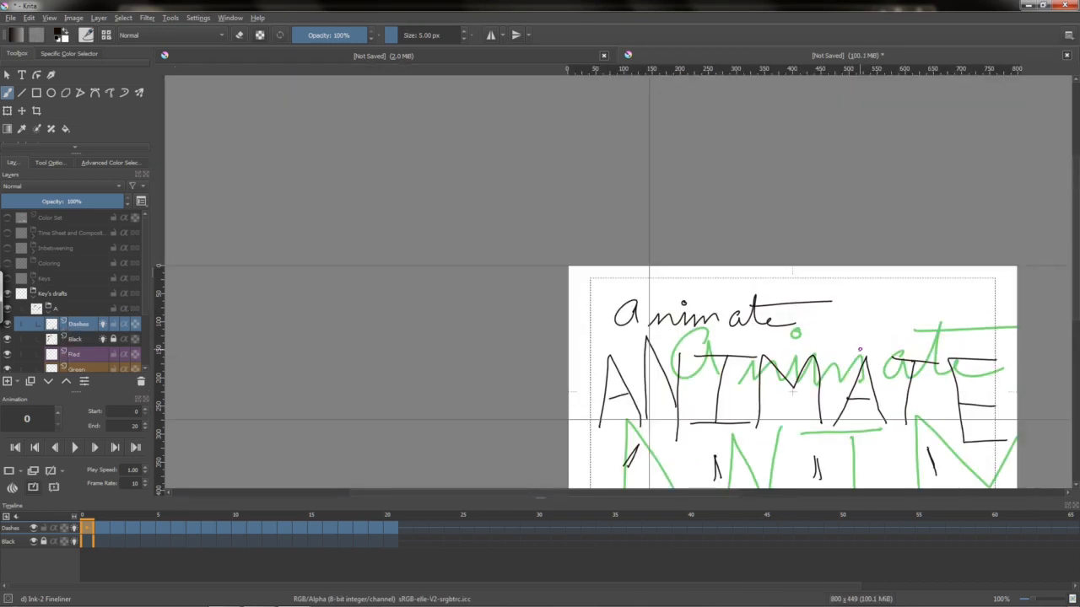
Switch between frames 0 and 1 to check the scaled drawings and open the animation render settings
mouse_move(1031, 395)
mouse_down()
mouse_move(944, 323)
mouse_move(846, 286)
mouse_up()
key(period)
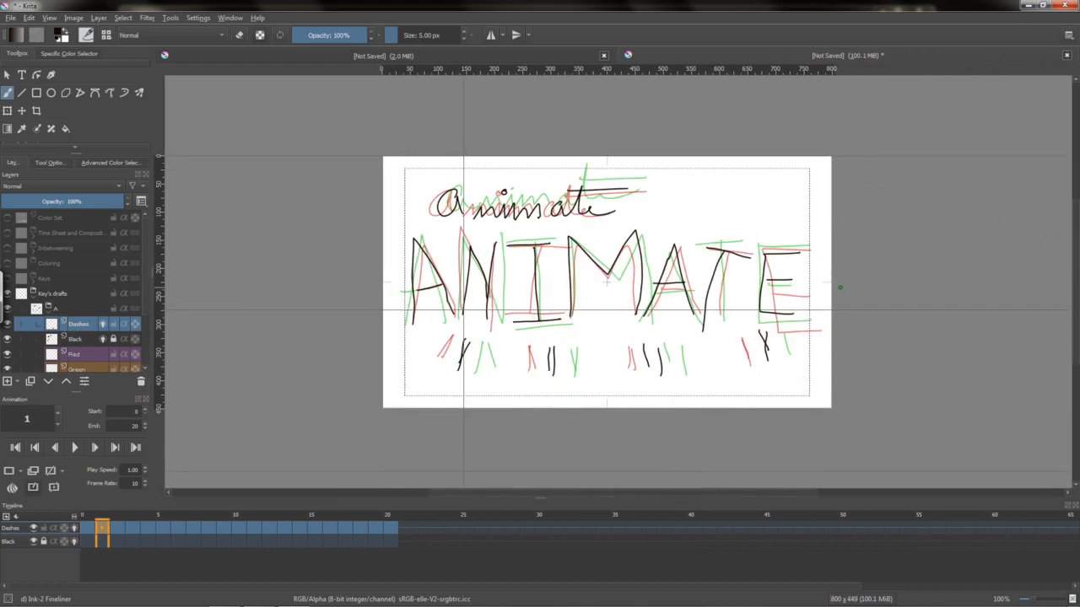
key(comma)
key(period)
key(comma)
click(10, 17)
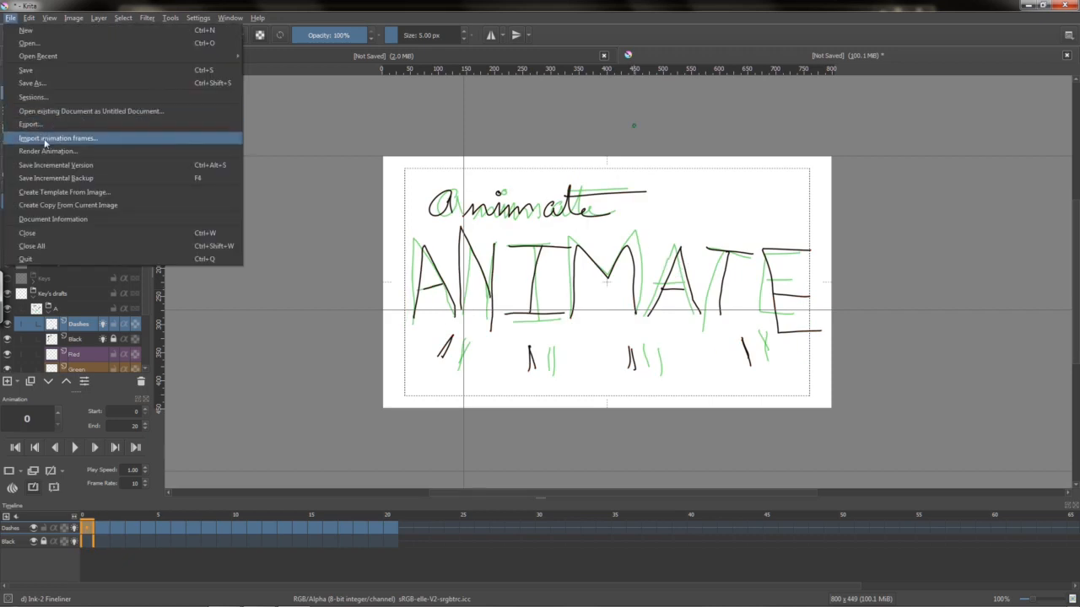
click(45, 152)
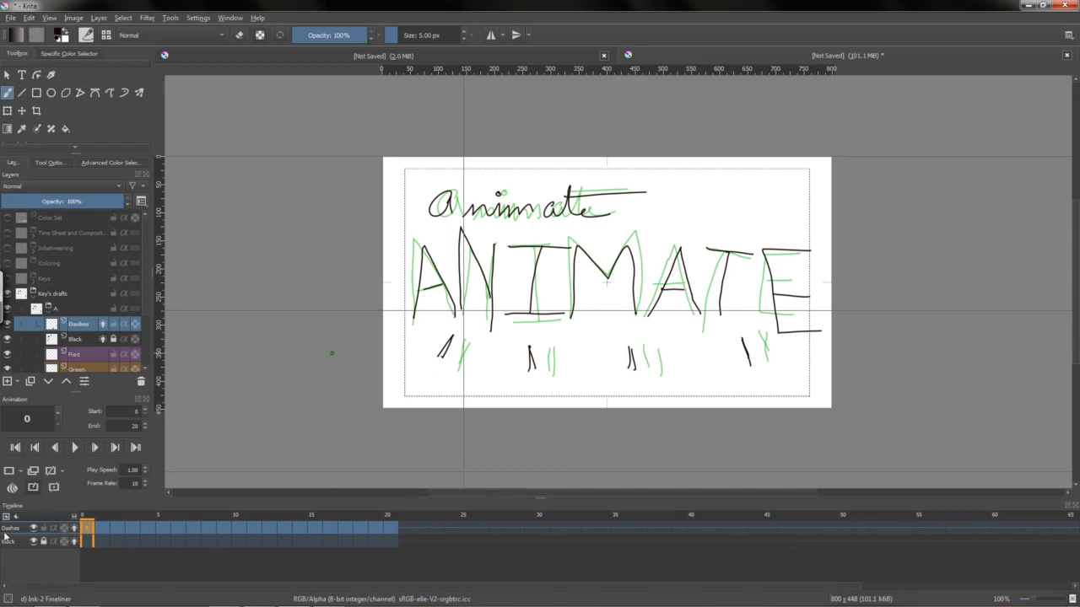
Hide the Dashes layer and erase the first leftover dash on frame 0 of the Black layer with a 24 px eraser
click(33, 528)
click(78, 340)
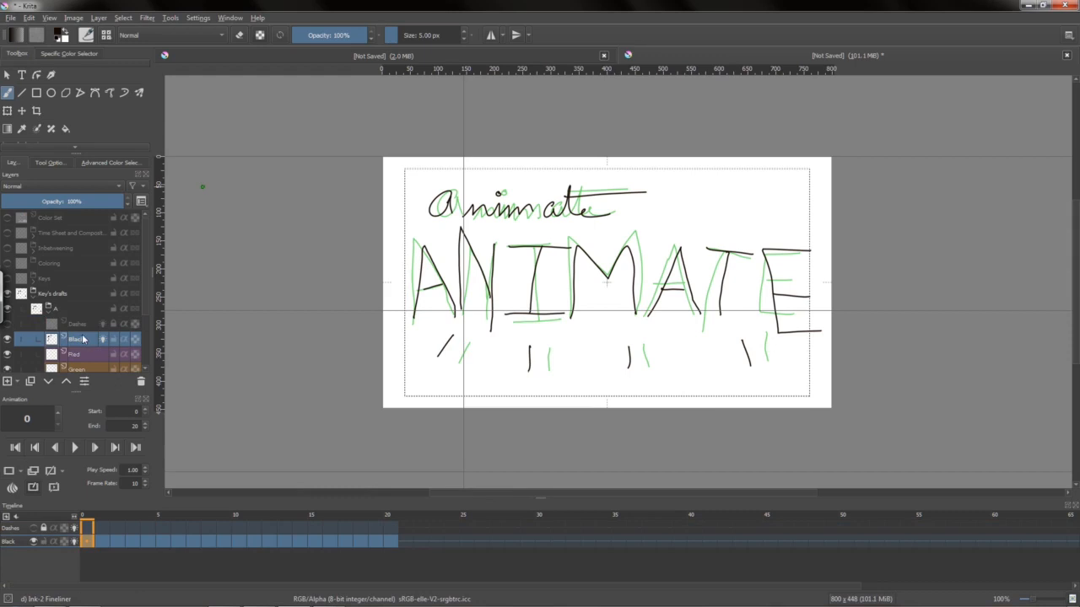
click(239, 35)
key(])
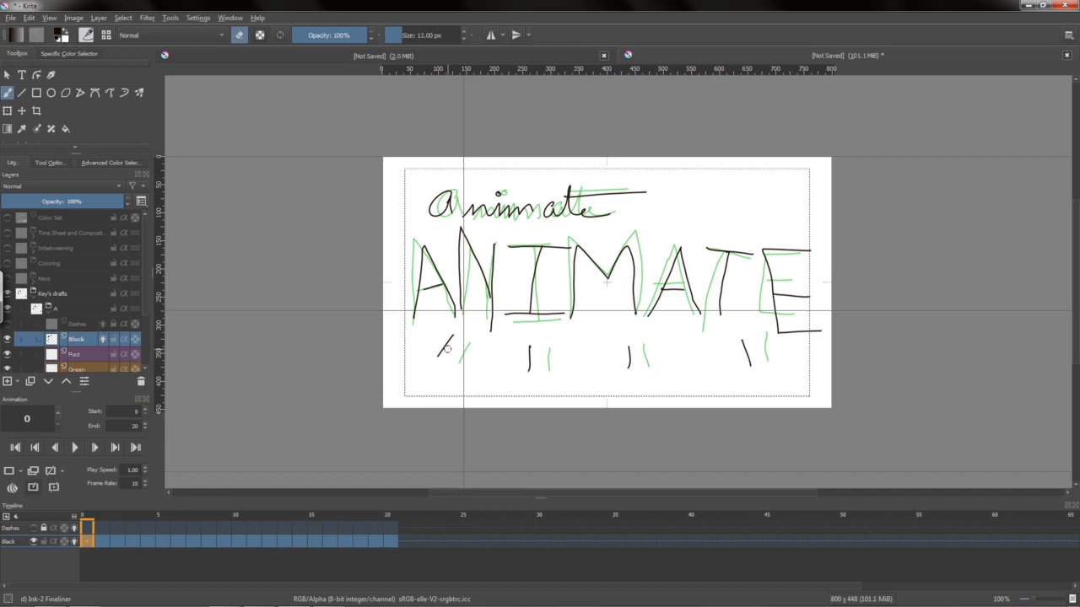
key(])
key(])
key(])
key(])
drag(454, 334, 447, 343)
Select the row of leftover dashes below the lettering with a rectangle and clear it from the Black layer frame by frame, starting at frame 0
key(ctrl+r)
drag(412, 331, 782, 376)
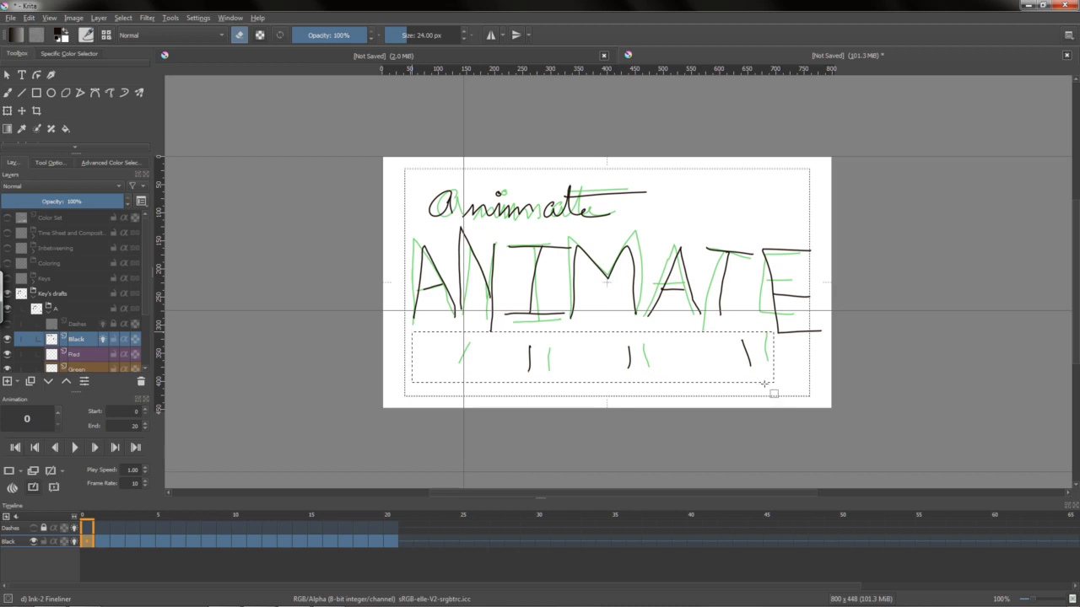
key(Right)
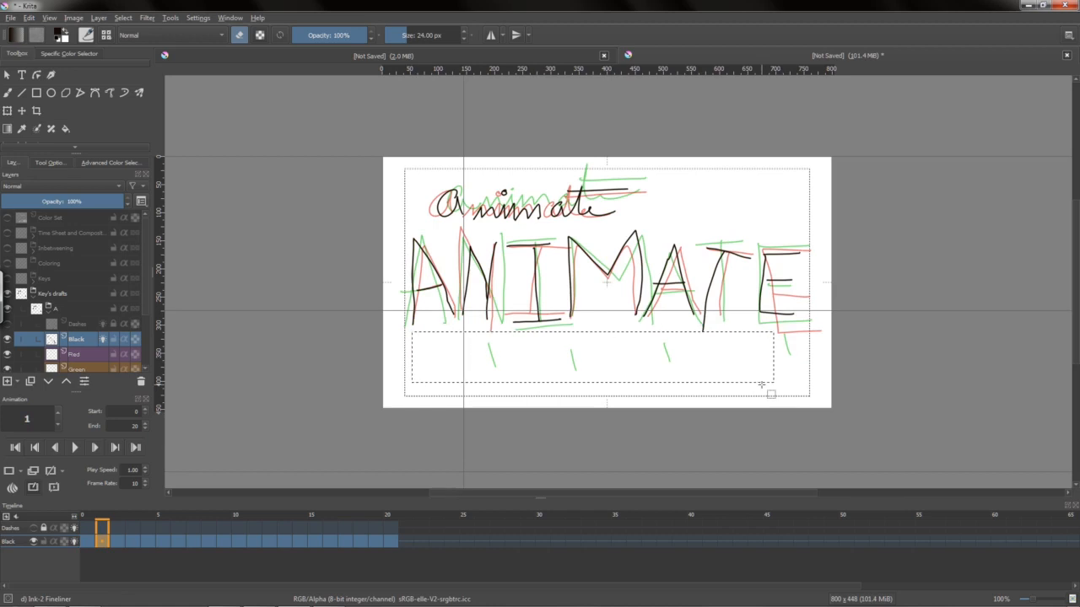
key(Right)
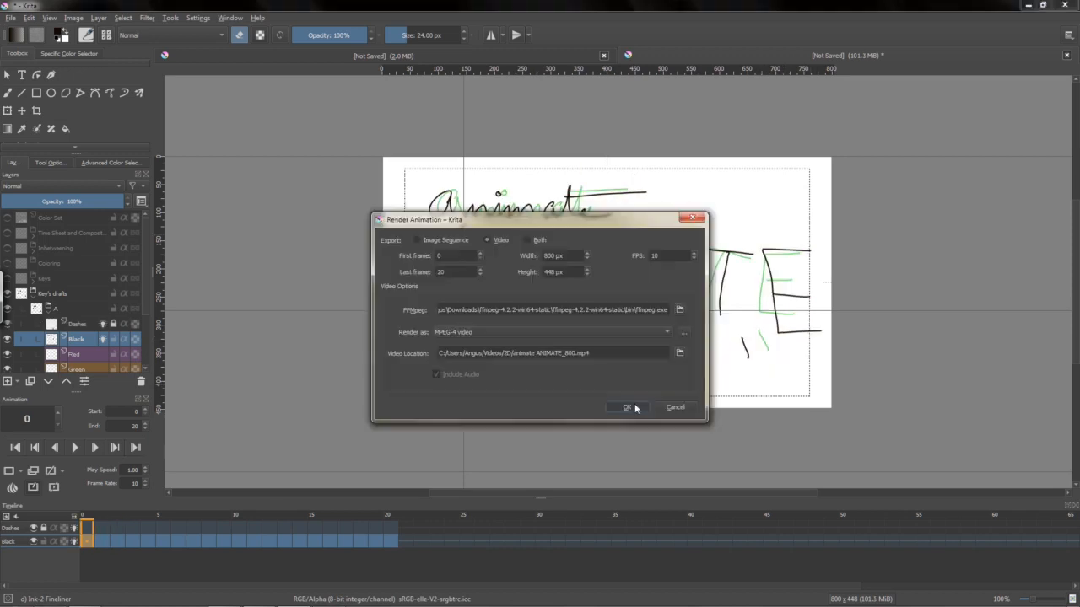
Render frames 0 to 20 at 800 x 448 px and 10 FPS as the MPEG-4 video animate ANIMATE_800.mp4 in the Videos/2D folder
click(636, 409)
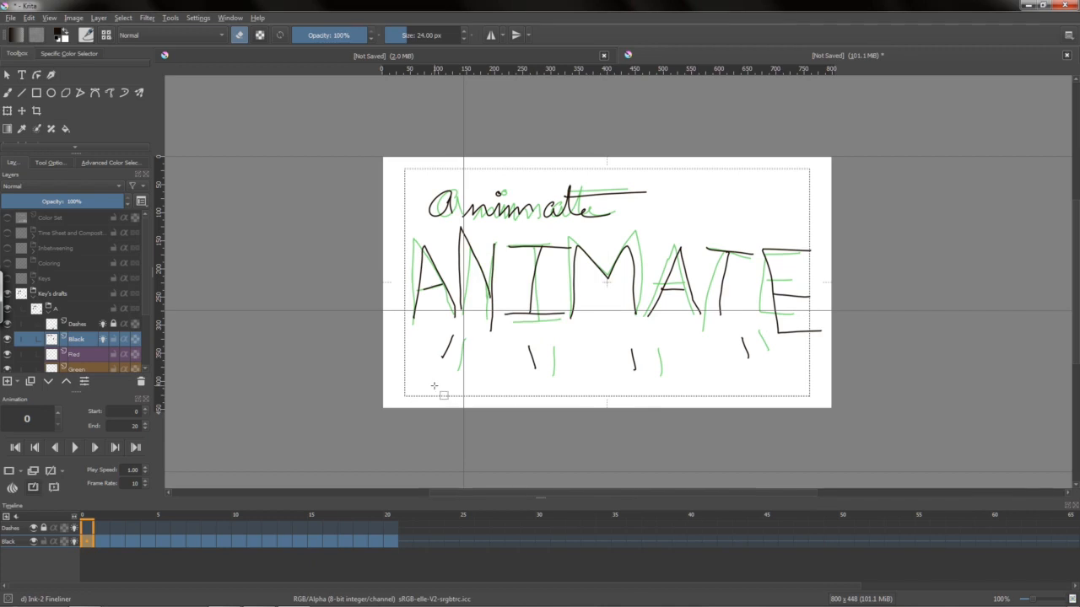
Switch to the 2D videos folder, open animate ANIMATE_800.mp4 in VLC media player and view it in full screen
click(1027, 5)
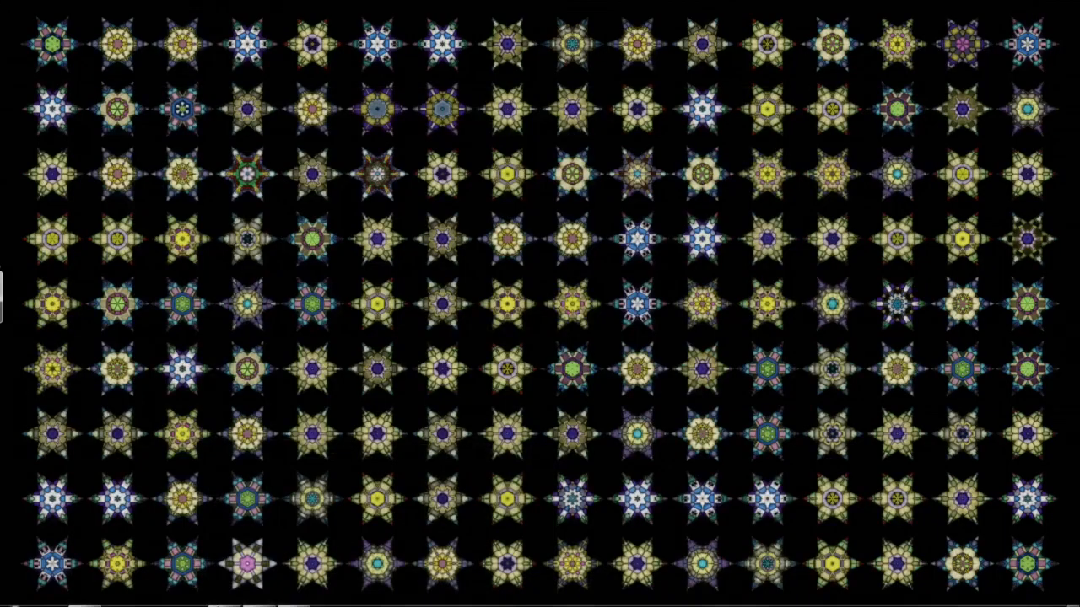
click(84, 596)
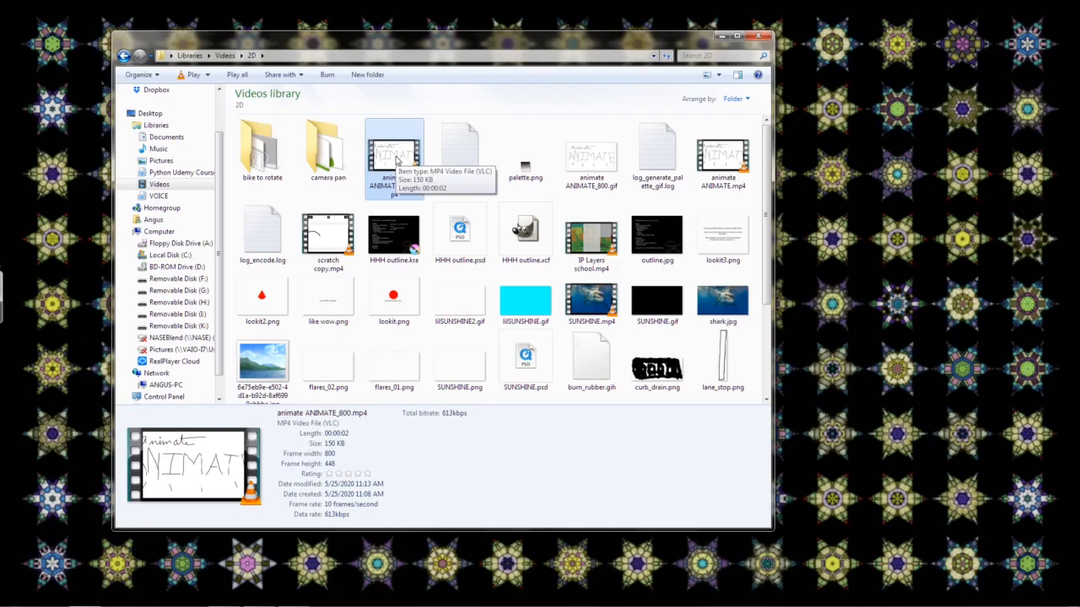
double_click(393, 160)
click(721, 36)
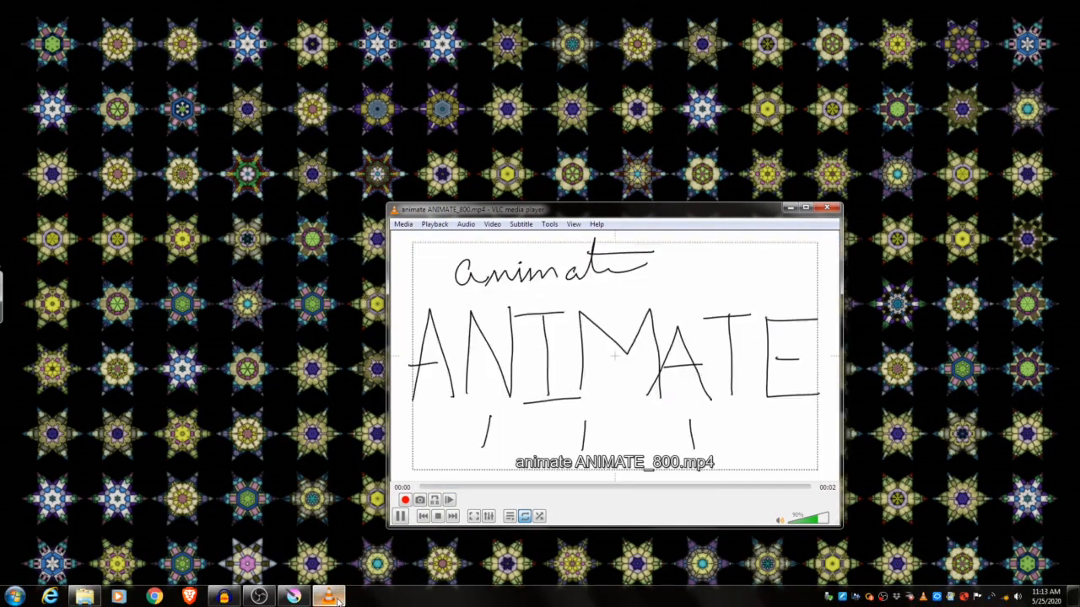
mouse_move(330, 597)
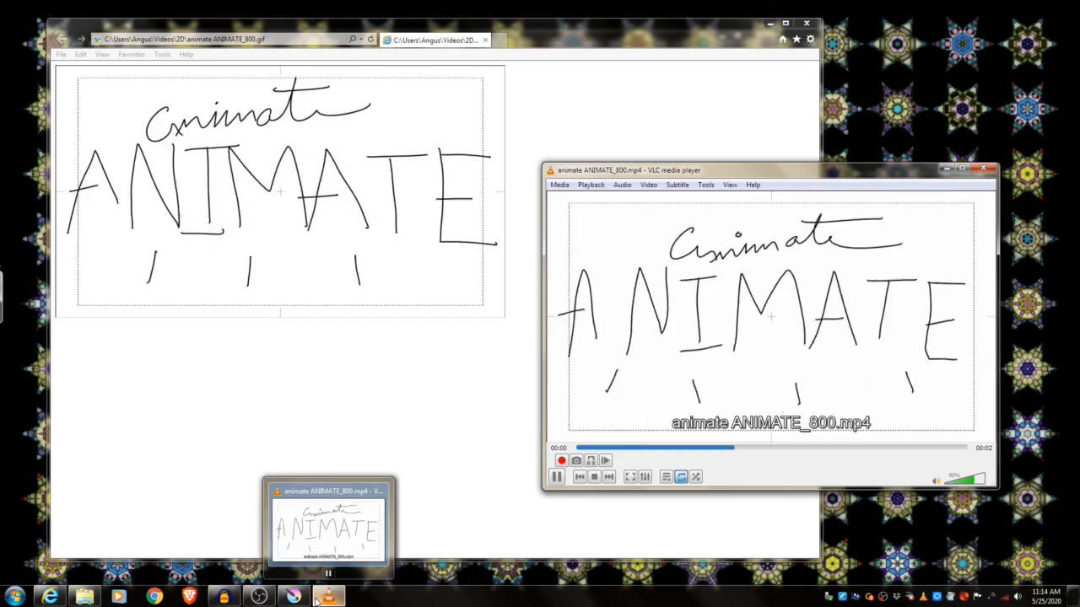
click(629, 477)
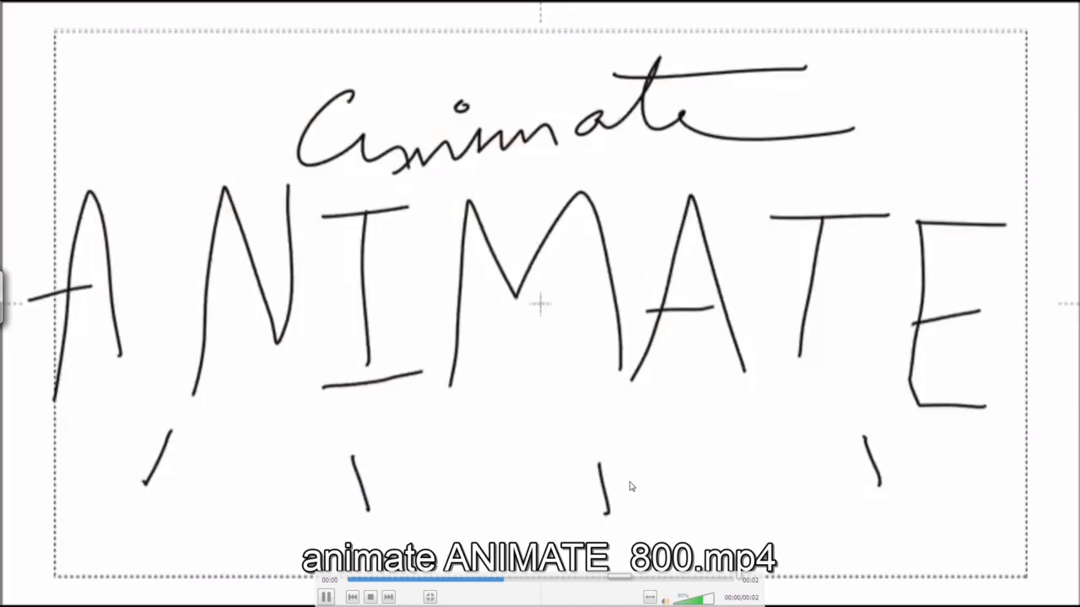